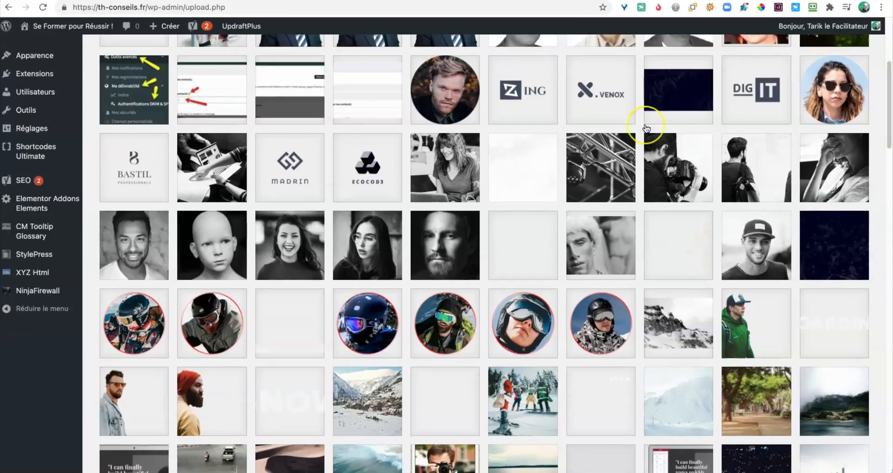
{"action": "scroll", "coordinate": [646, 128], "scroll_direction": "down", "scroll_amount": 2}
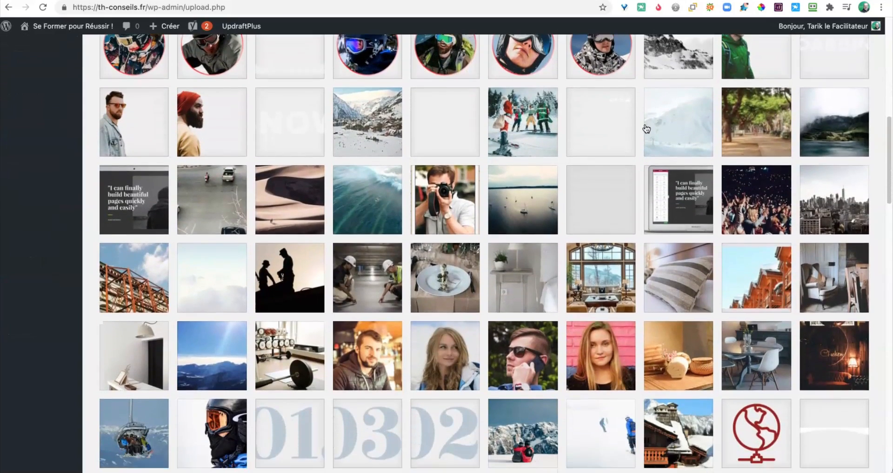
{"action": "left_click", "coordinate": [635, 136]}
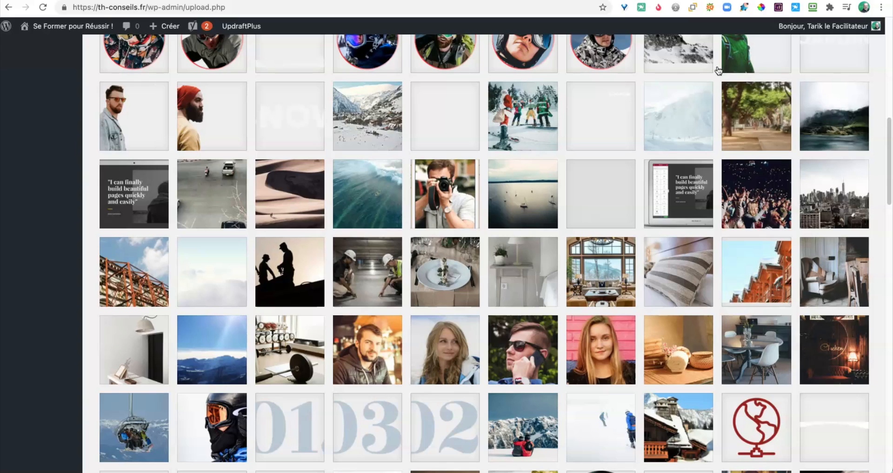
{"action": "scroll", "coordinate": [718, 63], "scroll_direction": "up", "scroll_amount": 1}
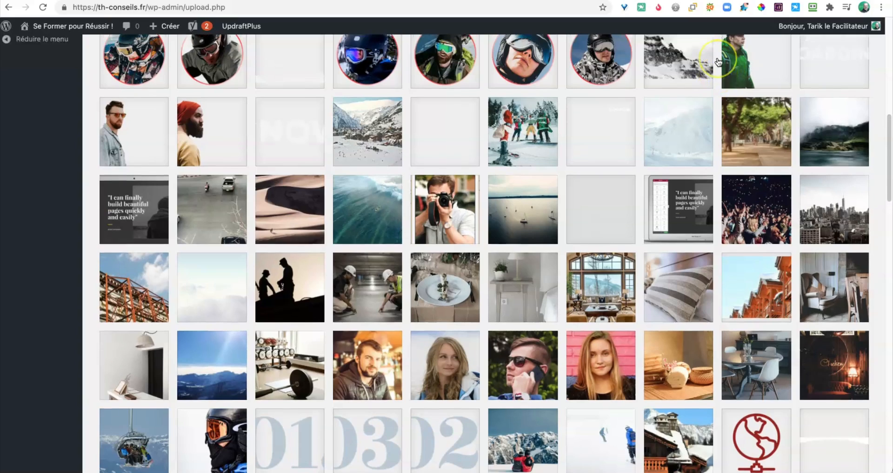
{"action": "scroll", "coordinate": [718, 62], "scroll_direction": "up", "scroll_amount": 4}
{"action": "scroll", "coordinate": [719, 62], "scroll_direction": "down", "scroll_amount": 2}
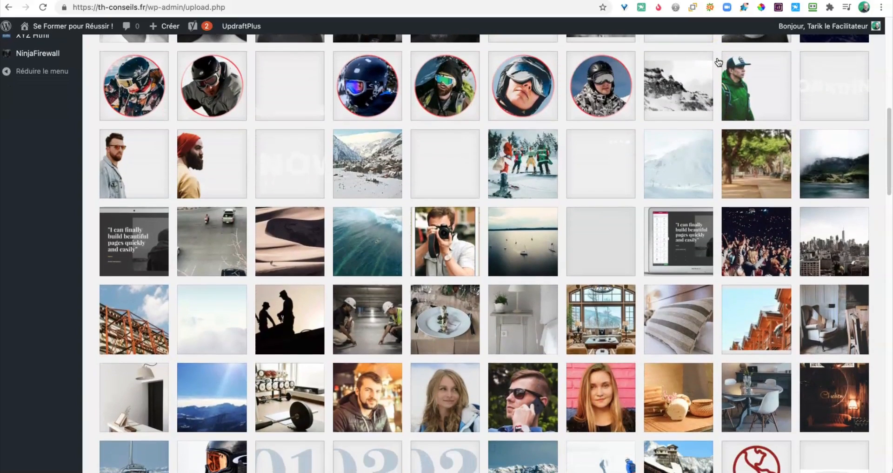
Step: Switch to the Pixabay results for "maison" and open the photo of the stone lake cottage with a jetty
{"action": "key", "text": "ctrl+Tab"}
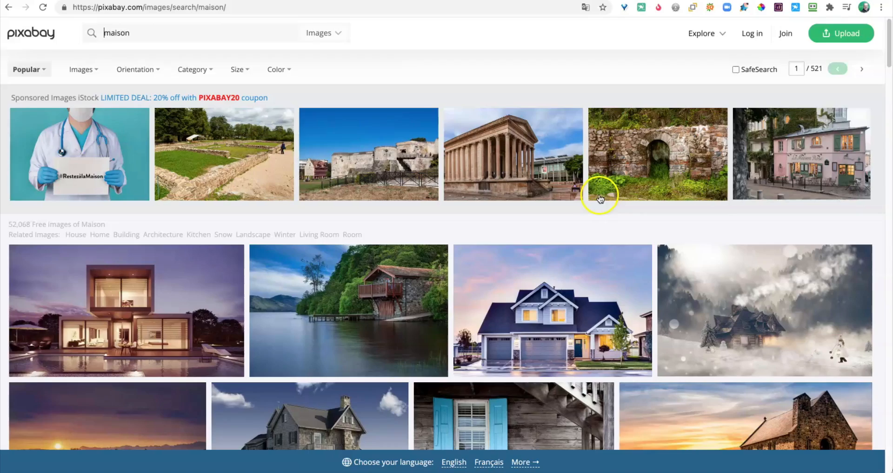
{"action": "scroll", "coordinate": [600, 194], "scroll_direction": "down", "scroll_amount": 3}
{"action": "scroll", "coordinate": [633, 199], "scroll_direction": "down", "scroll_amount": 3}
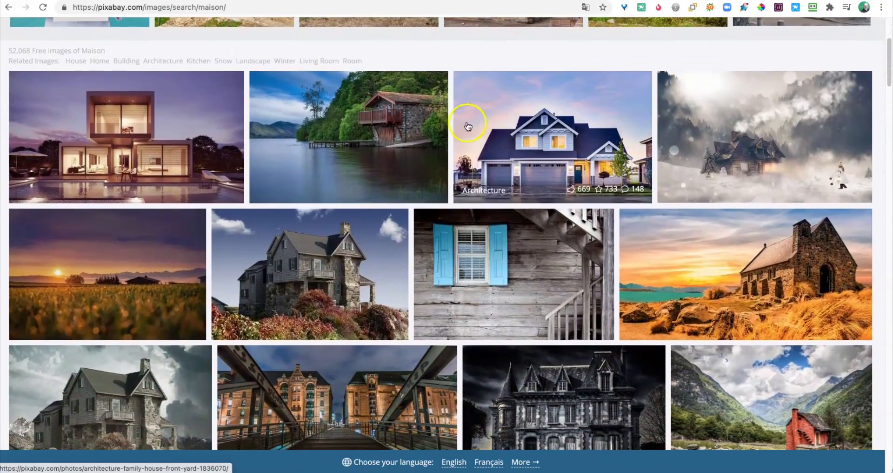
{"action": "left_click", "coordinate": [354, 133]}
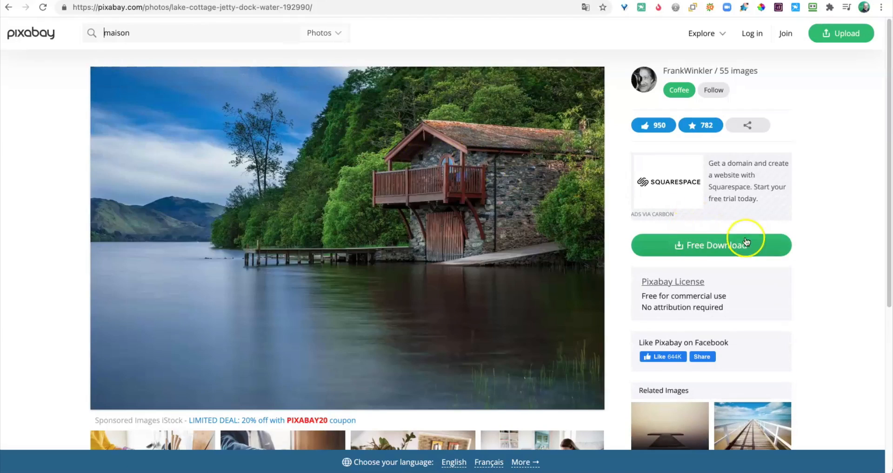
Step: Download the lake cottage photo as a 1280×853 JPG, complete the robot check and save it as lake-192990_1280.jpg in Téléchargements
{"action": "left_click", "coordinate": [718, 255]}
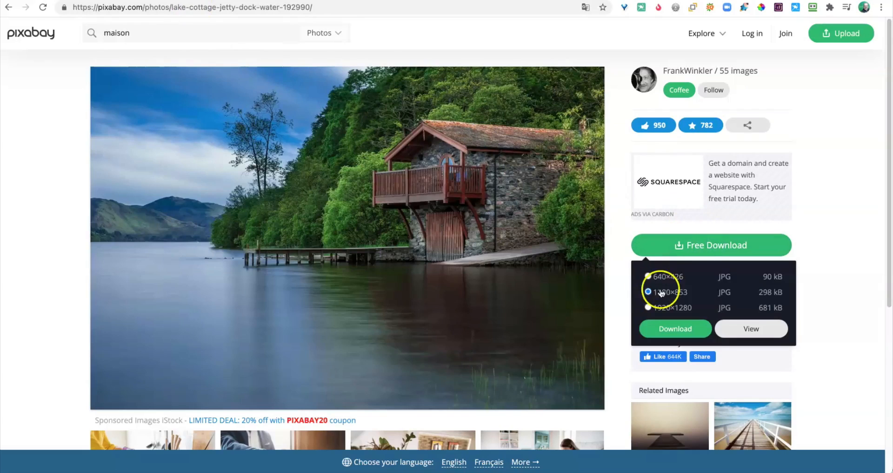
{"action": "left_click", "coordinate": [646, 292]}
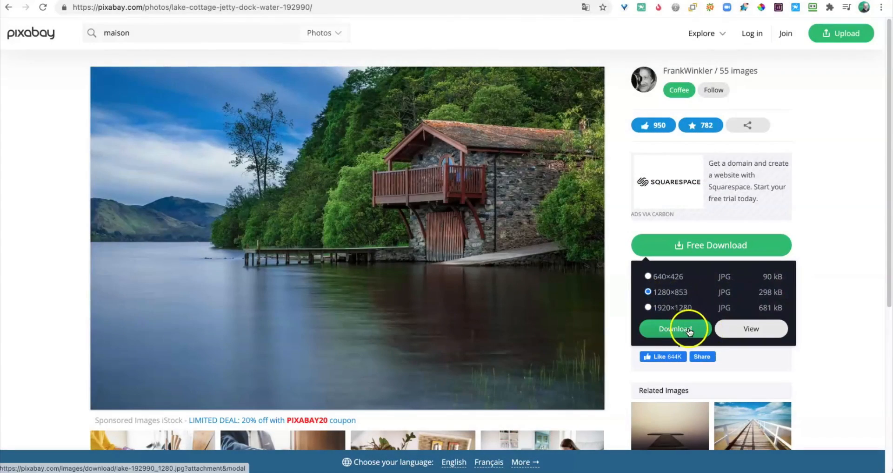
{"action": "left_click", "coordinate": [689, 329]}
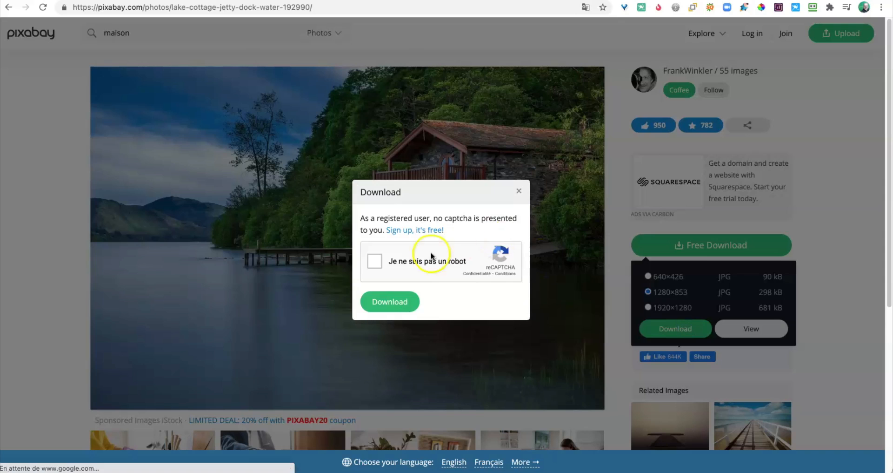
{"action": "left_click", "coordinate": [379, 261]}
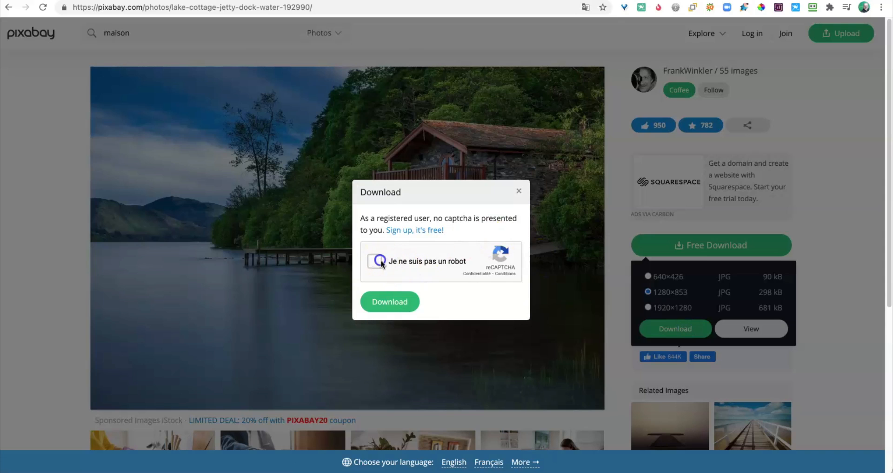
{"action": "left_click", "coordinate": [402, 303]}
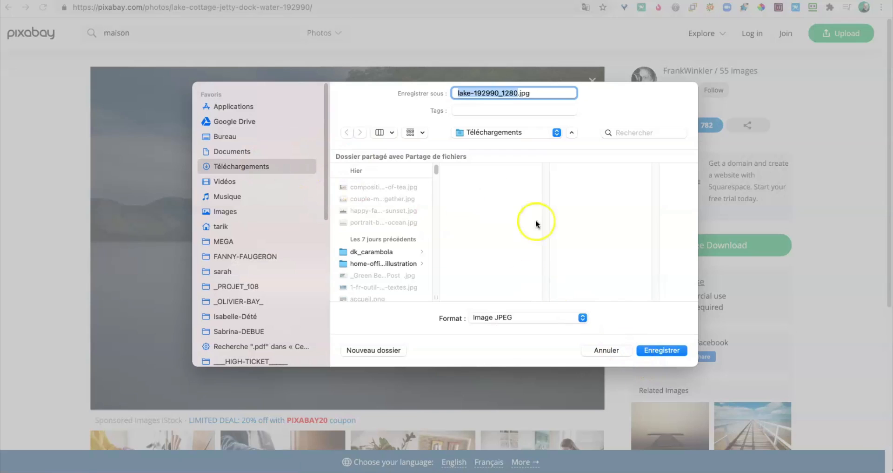
{"action": "left_click", "coordinate": [668, 347]}
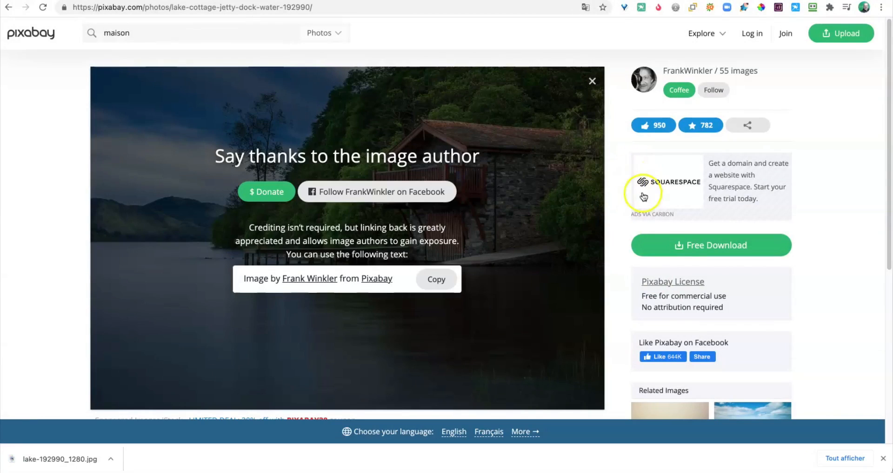
Step: Display the photo's download sizes again, and check the file size and dimensions of the ocean wave image in the WordPress media library
{"action": "left_click", "coordinate": [703, 245]}
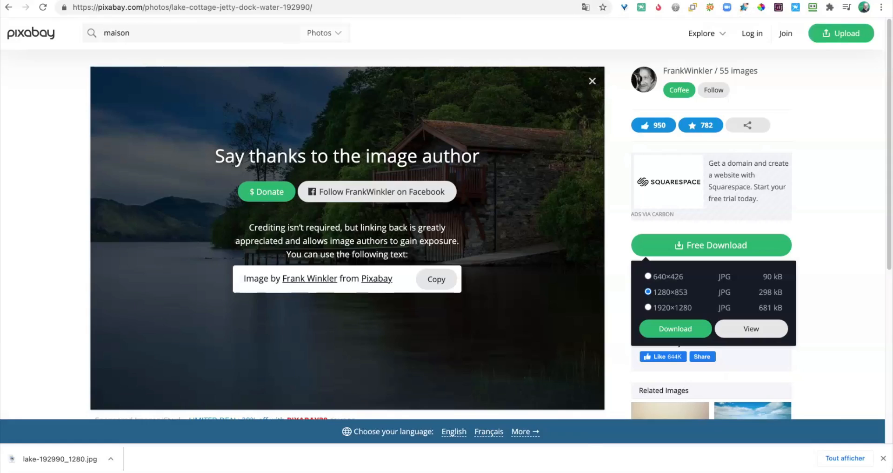
{"action": "left_click", "coordinate": [743, 1]}
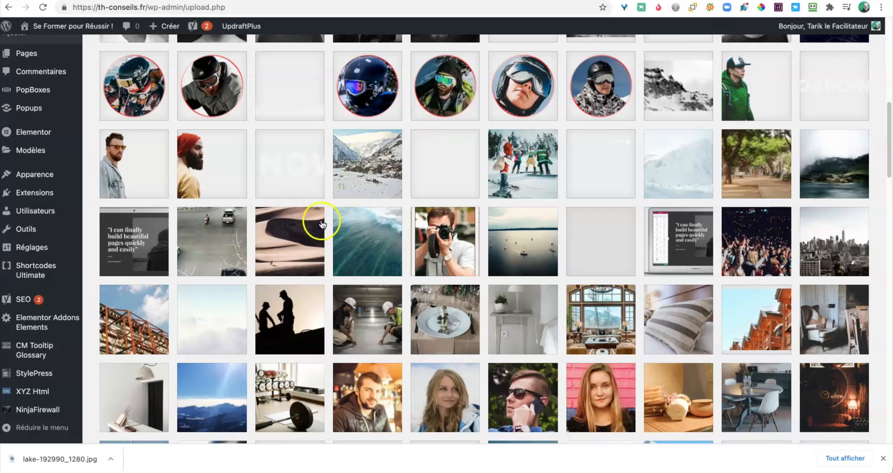
{"action": "left_click", "coordinate": [366, 238]}
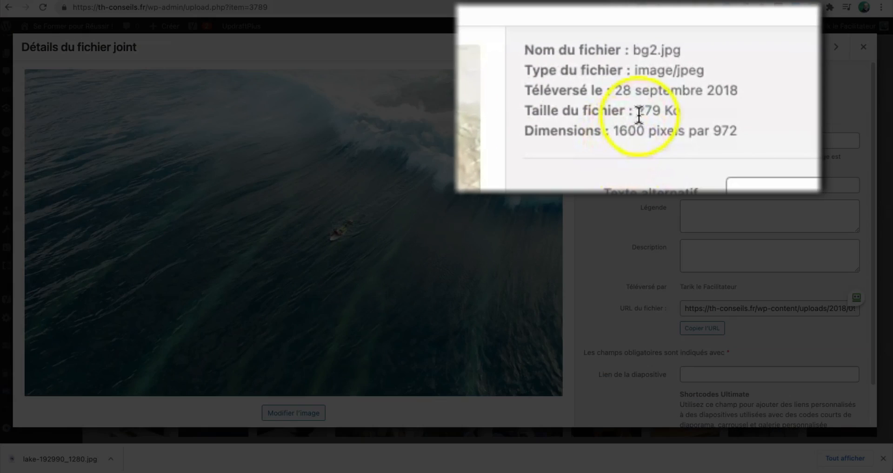
{"action": "left_click_drag", "start_coordinate": [637, 101], "coordinate": [606, 103]}
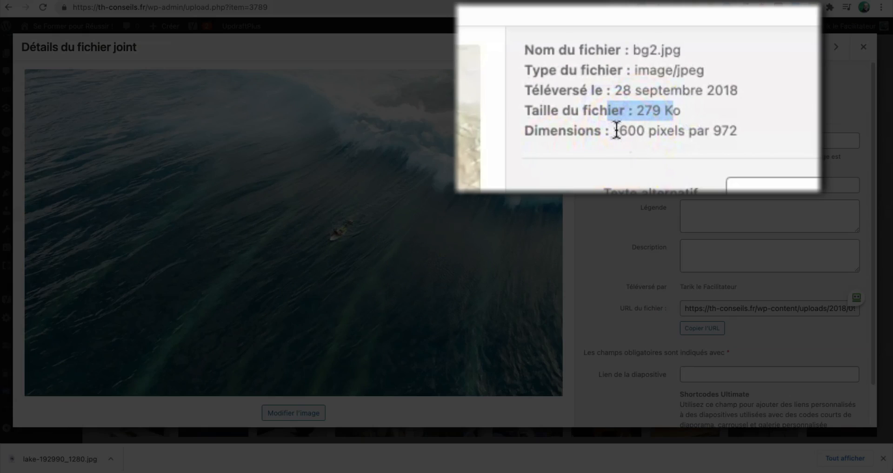
{"action": "left_click", "coordinate": [641, 131]}
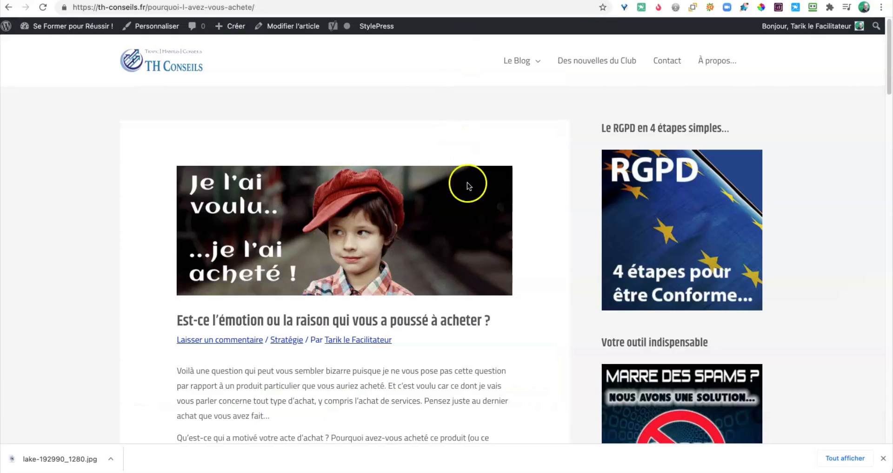
Step: Examine the layout of the published article "Est-ce l'émotion ou la raison qui vous a poussé à acheter ?" from header image to newsletter form
{"action": "scroll", "coordinate": [496, 194], "scroll_direction": "down", "scroll_amount": 3}
{"action": "scroll", "coordinate": [507, 193], "scroll_direction": "down", "scroll_amount": 2}
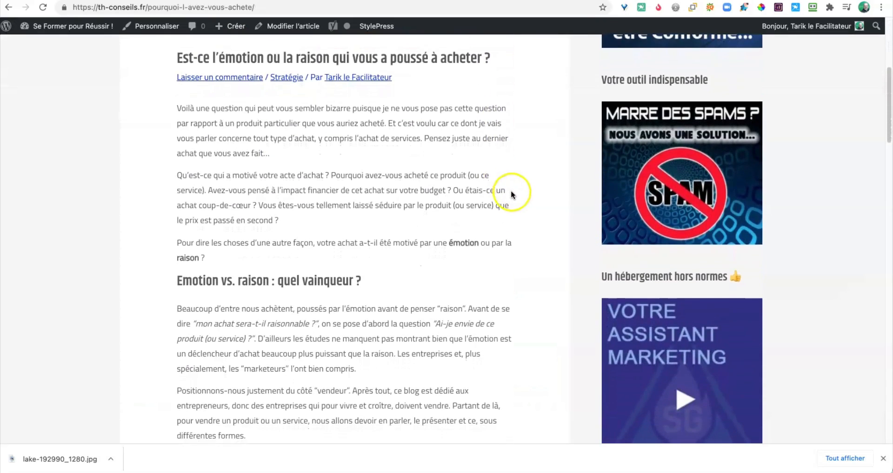
{"action": "scroll", "coordinate": [511, 190], "scroll_direction": "up", "scroll_amount": 6}
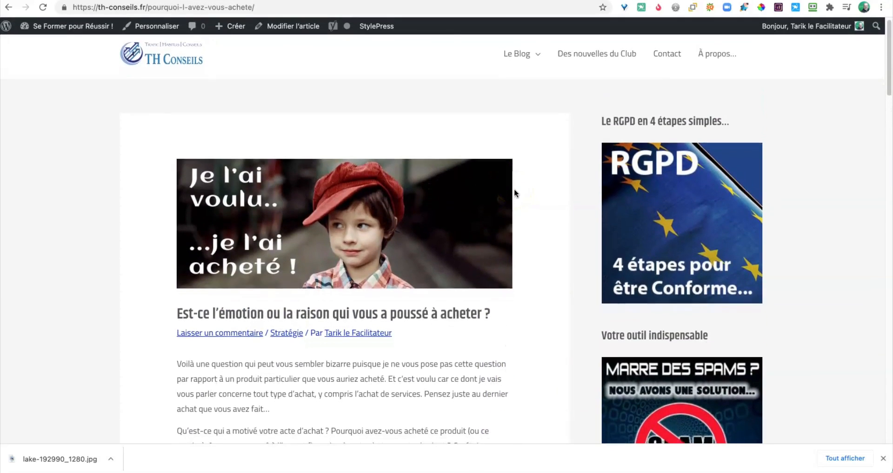
{"action": "scroll", "coordinate": [515, 191], "scroll_direction": "down", "scroll_amount": 2}
{"action": "scroll", "coordinate": [515, 191], "scroll_direction": "up", "scroll_amount": 2}
{"action": "scroll", "coordinate": [516, 192], "scroll_direction": "down", "scroll_amount": 8}
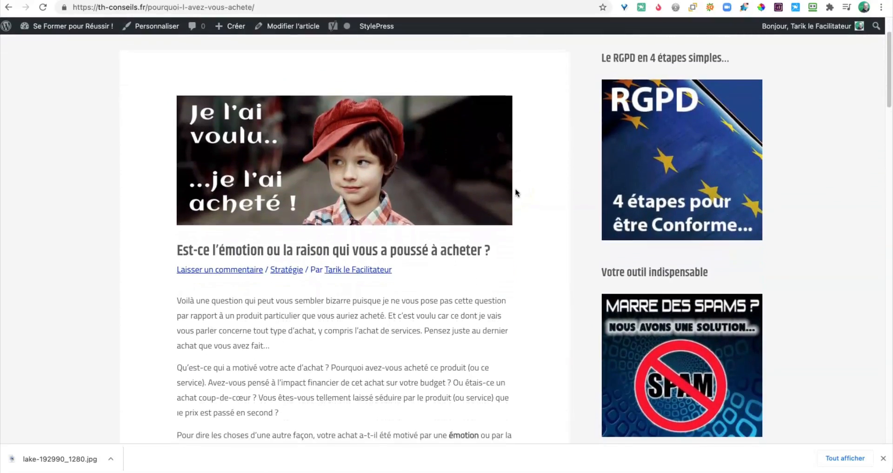
{"action": "scroll", "coordinate": [516, 192], "scroll_direction": "down", "scroll_amount": 15}
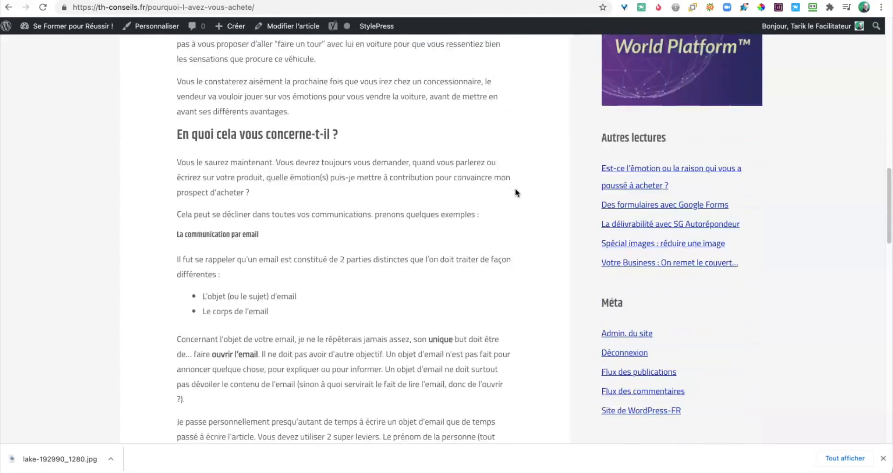
{"action": "scroll", "coordinate": [515, 193], "scroll_direction": "down", "scroll_amount": 5}
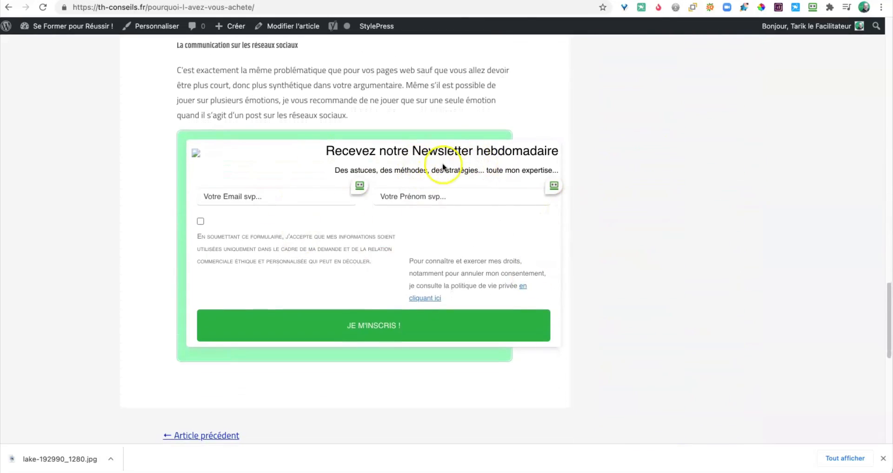
{"action": "scroll", "coordinate": [433, 159], "scroll_direction": "up", "scroll_amount": 2}
{"action": "scroll", "coordinate": [434, 157], "scroll_direction": "up", "scroll_amount": 15}
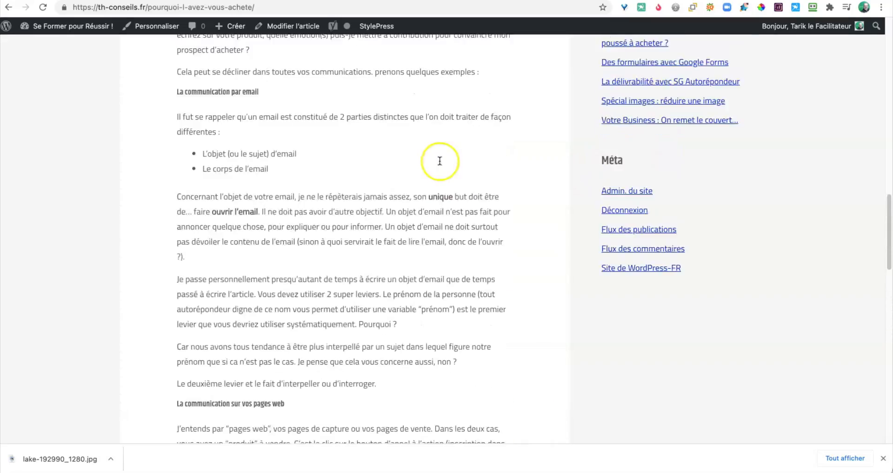
{"action": "scroll", "coordinate": [439, 159], "scroll_direction": "up", "scroll_amount": 11}
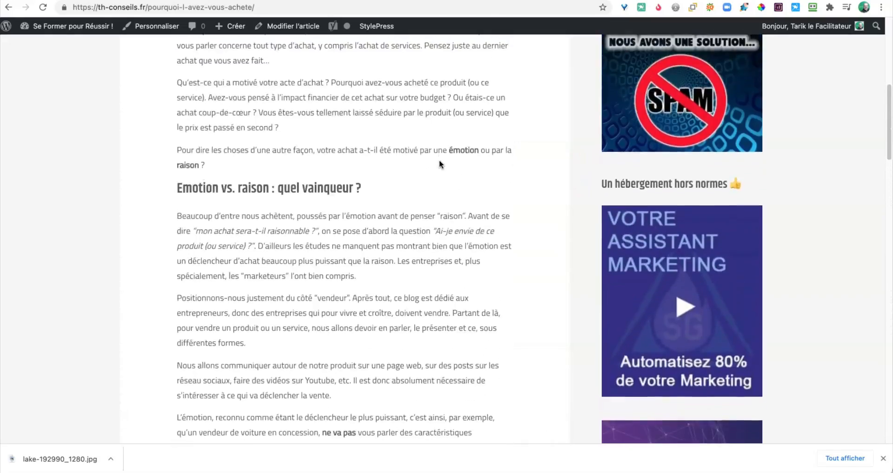
{"action": "scroll", "coordinate": [439, 160], "scroll_direction": "up", "scroll_amount": 2}
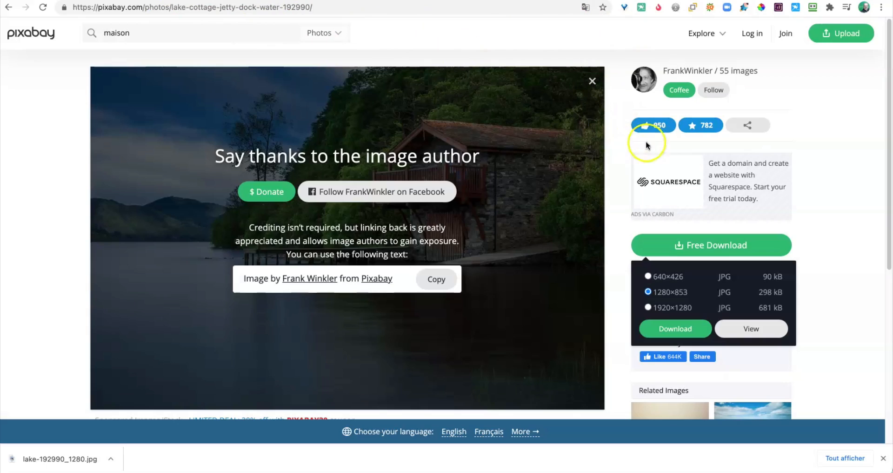
Step: Select the 640×426 download size for the lake cottage photo on Pixabay and dismiss the author thank-you overlay
{"action": "left_click", "coordinate": [648, 276]}
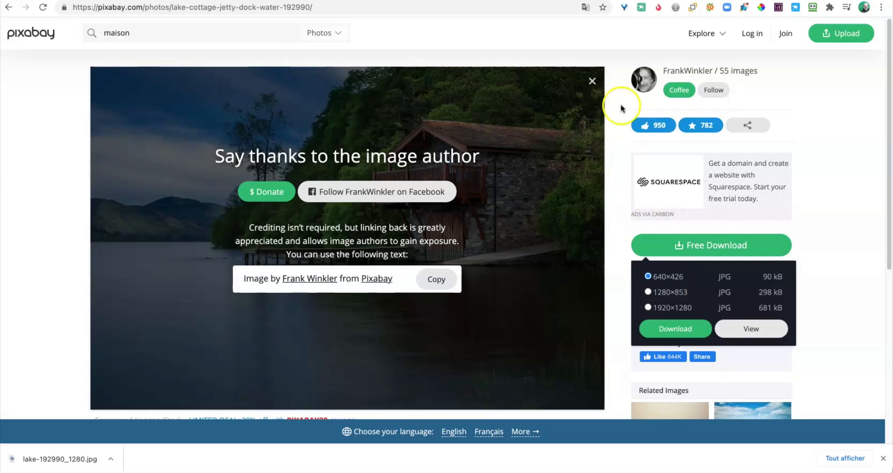
{"action": "left_click", "coordinate": [591, 83]}
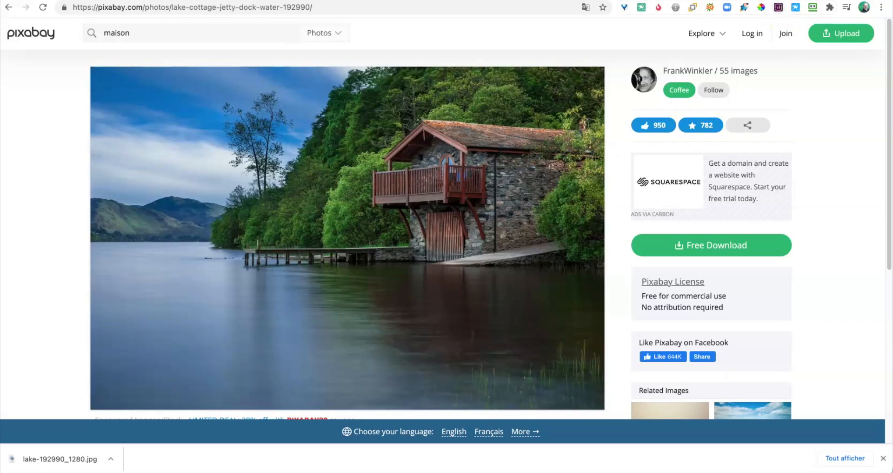
Step: Open the blog article for editing in WordPress and add an empty paragraph below the heading "Emotion vs. raison : quel vainqueur ?"
{"action": "key", "text": "ctrl+Tab"}
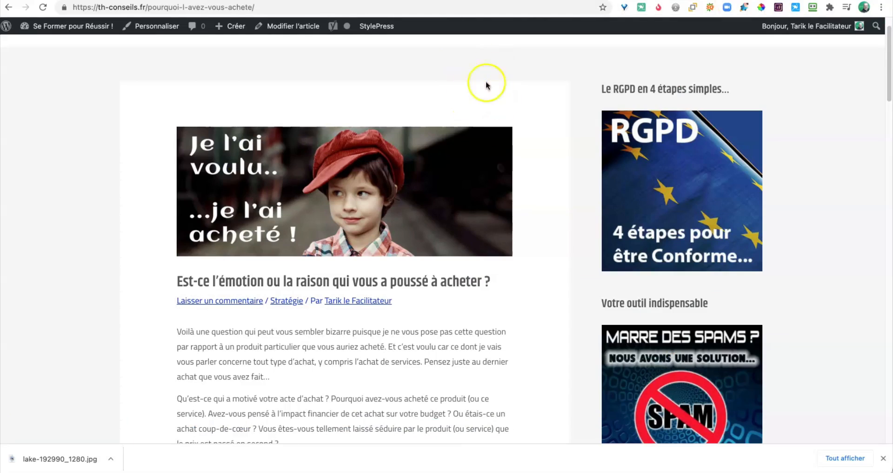
{"action": "left_click", "coordinate": [281, 27]}
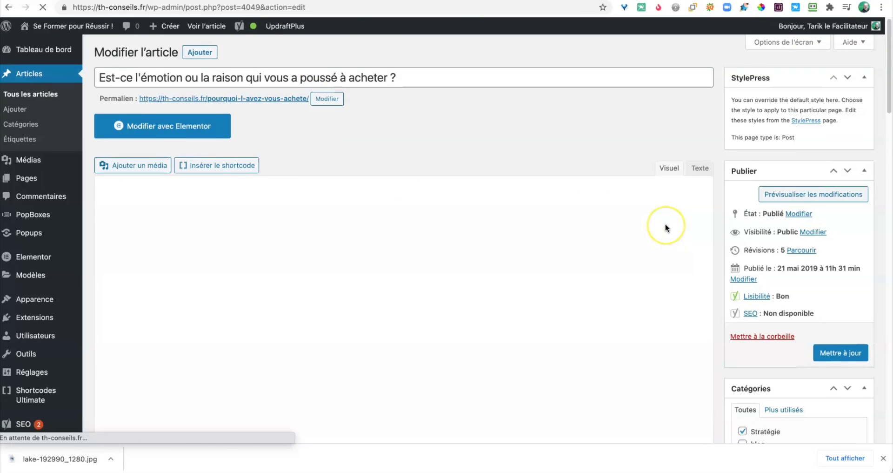
{"action": "scroll", "coordinate": [475, 267], "scroll_direction": "down", "scroll_amount": 2}
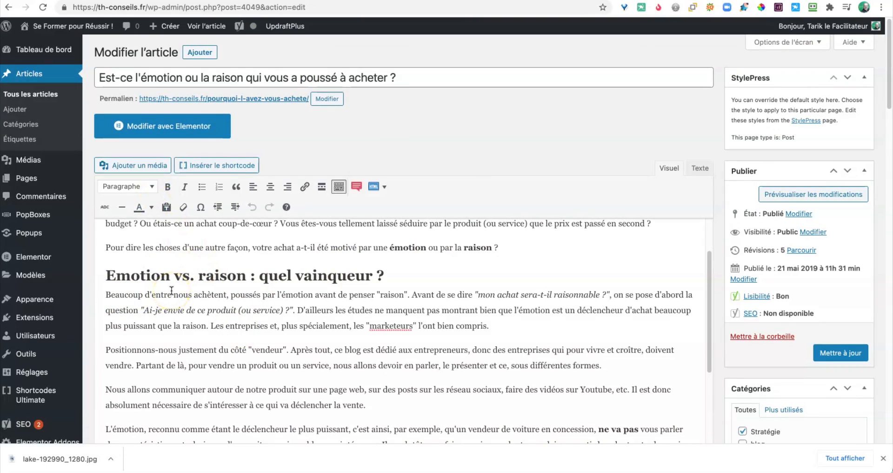
{"action": "key", "text": "Return"}
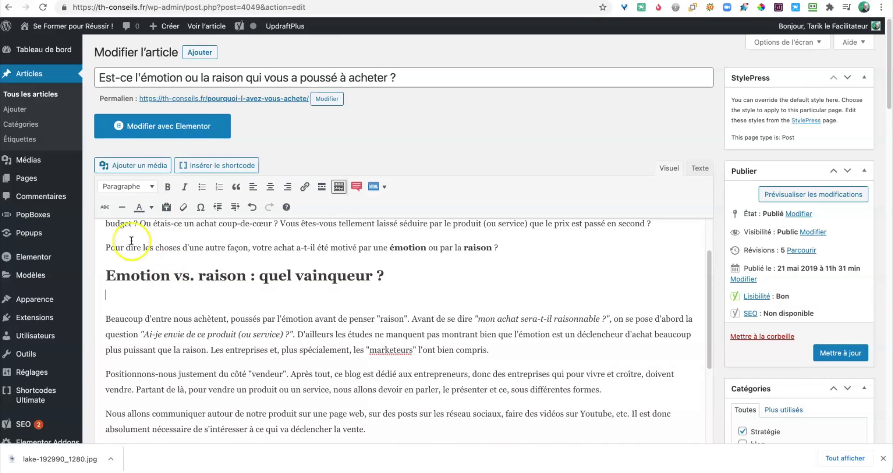
Step: Upload lake-192990_1280.jpg from the Téléchargements folder as a new media file for the article
{"action": "left_click", "coordinate": [139, 166]}
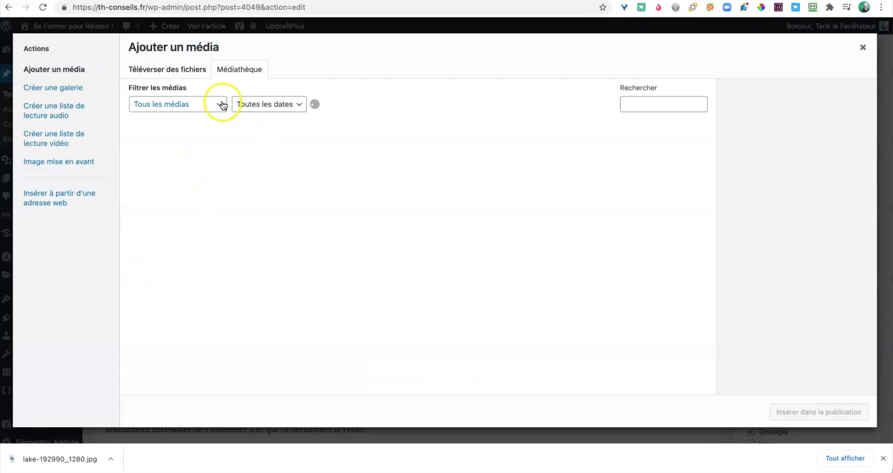
{"action": "left_click", "coordinate": [182, 74]}
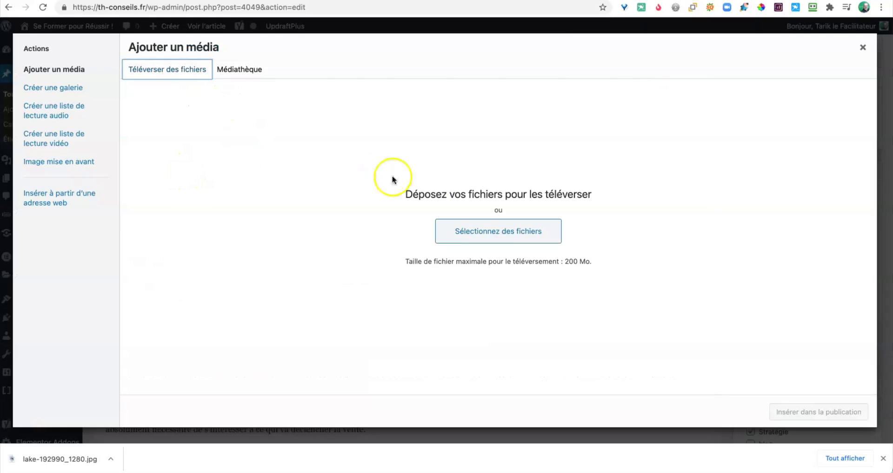
{"action": "left_click", "coordinate": [475, 231]}
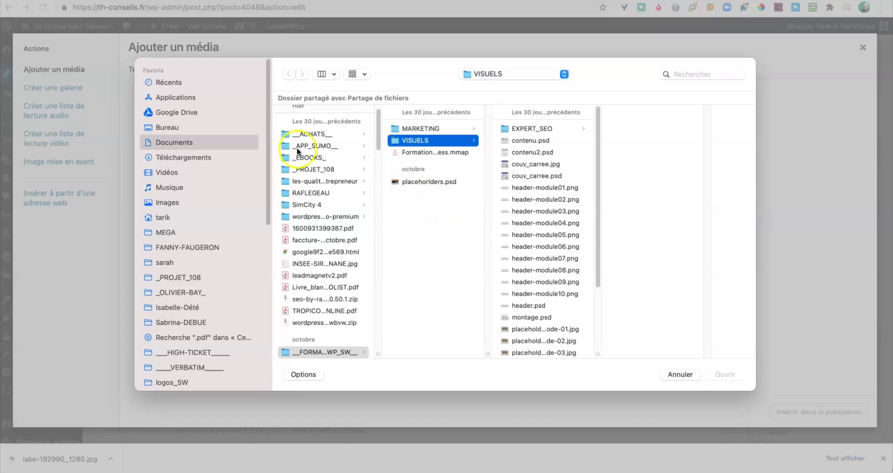
{"action": "left_click", "coordinate": [188, 157]}
{"action": "left_click", "coordinate": [303, 129]}
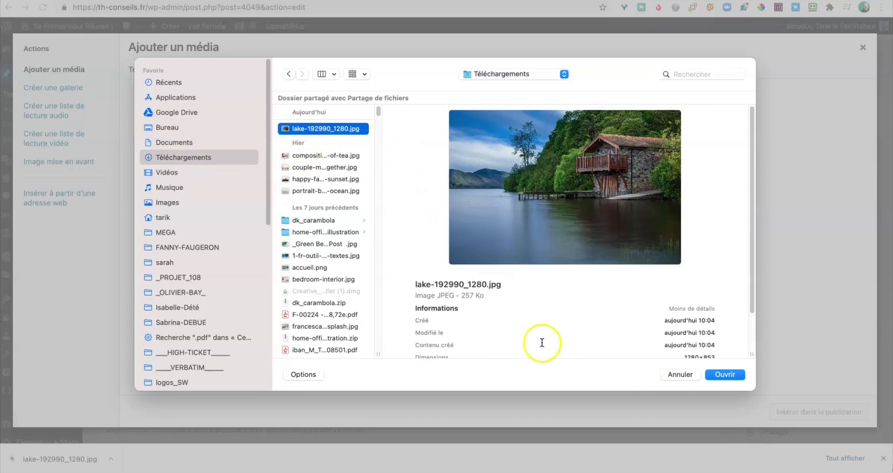
{"action": "scroll", "coordinate": [641, 309], "scroll_direction": "down", "scroll_amount": 2}
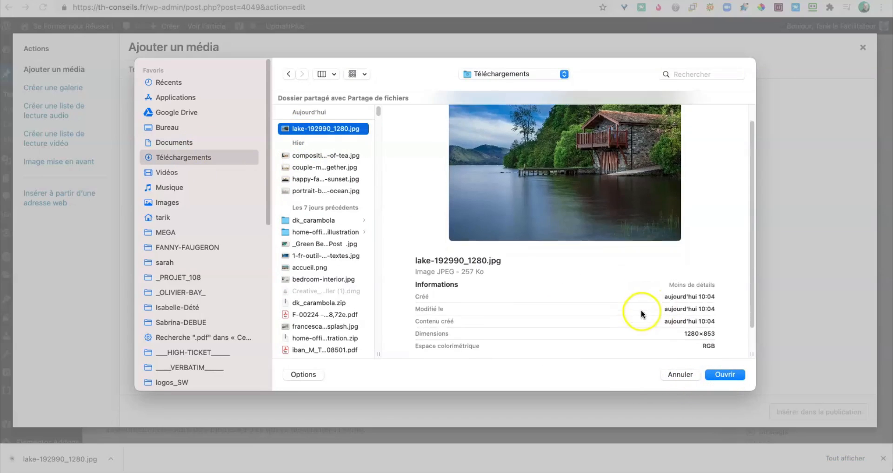
{"action": "left_click", "coordinate": [720, 373]}
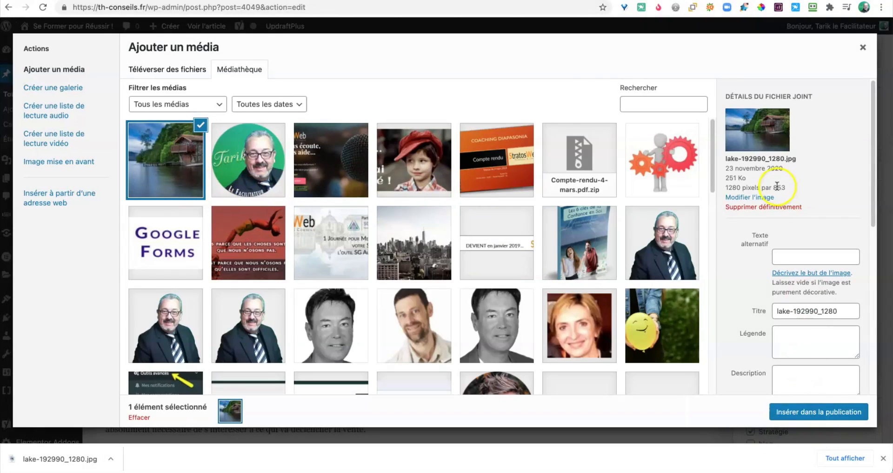
Step: Check the uploaded lake image's file size and dimensions, and insert it below the heading "Emotion vs. raison : quel vainqueur ?"
{"action": "left_click_drag", "start_coordinate": [724, 177], "coordinate": [745, 181]}
{"action": "left_click", "coordinate": [745, 181]}
{"action": "left_click", "coordinate": [802, 412]}
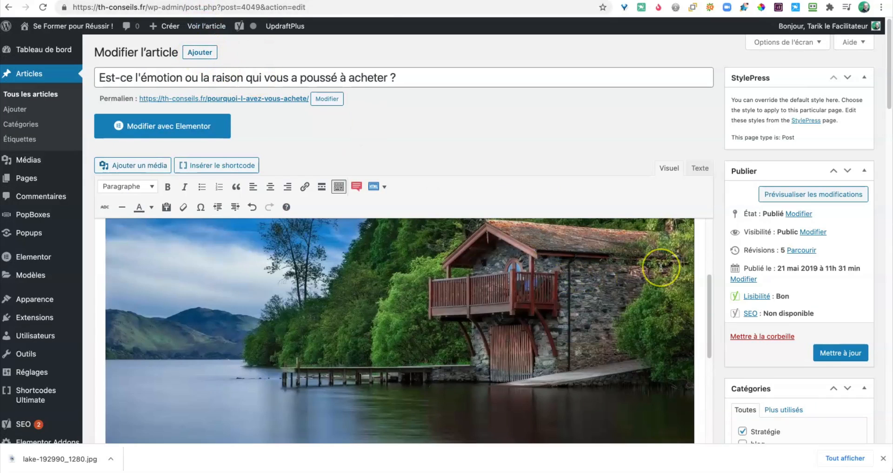
{"action": "scroll", "coordinate": [661, 267], "scroll_direction": "up", "scroll_amount": 3}
{"action": "scroll", "coordinate": [661, 267], "scroll_direction": "up", "scroll_amount": 3}
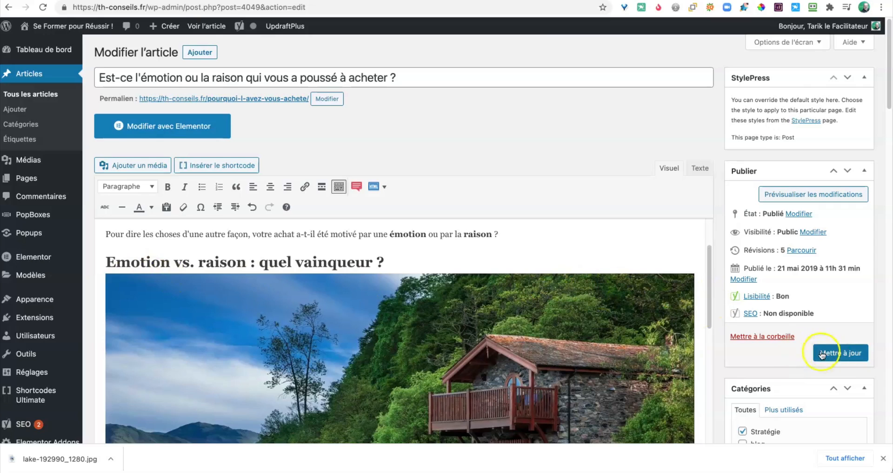
Step: Update the article with the inserted lake image and view it on the published page
{"action": "left_click", "coordinate": [840, 352]}
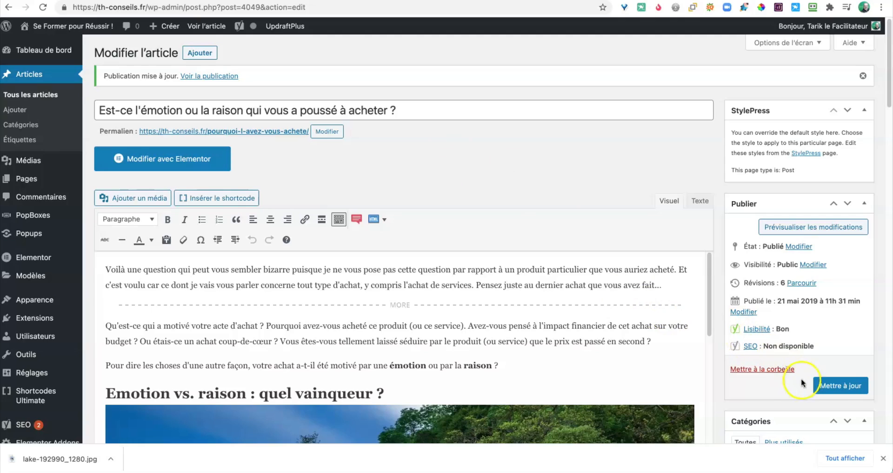
{"action": "left_click", "coordinate": [185, 77]}
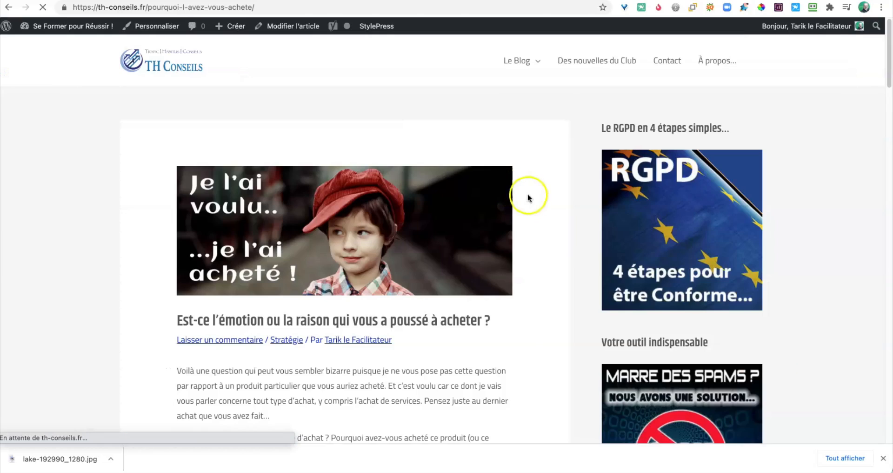
{"action": "scroll", "coordinate": [530, 214], "scroll_direction": "down", "scroll_amount": 8}
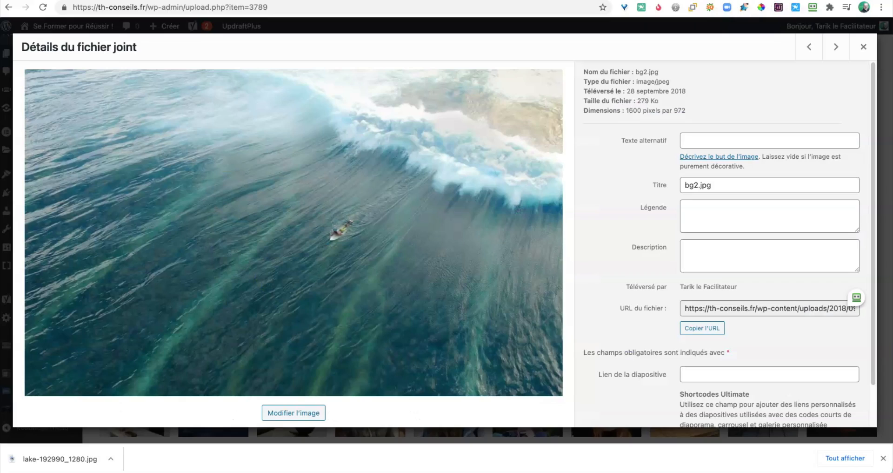
Step: Close the ocean wave image's details, reload the media library and open the details of the newly uploaded lake image
{"action": "left_click", "coordinate": [862, 48]}
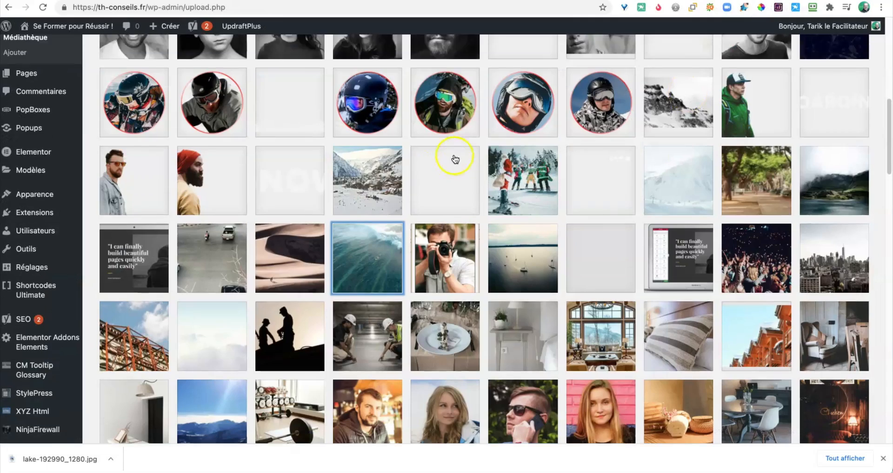
{"action": "scroll", "coordinate": [374, 151], "scroll_direction": "up", "scroll_amount": 2}
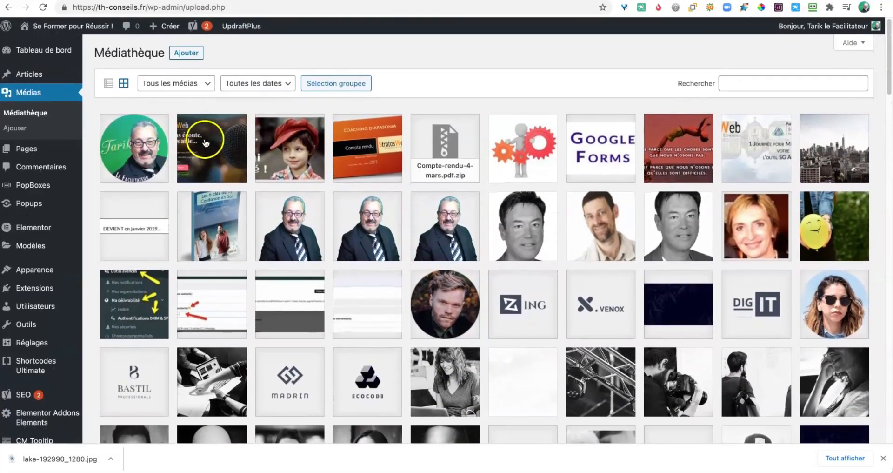
{"action": "left_click", "coordinate": [43, 7]}
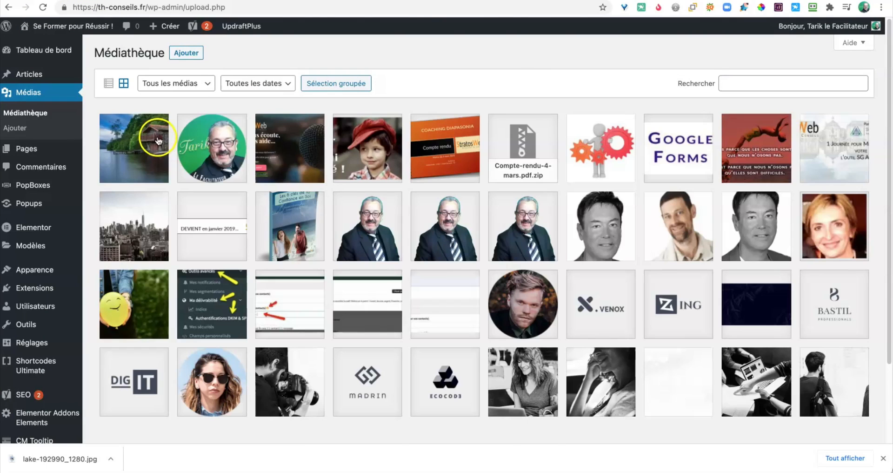
{"action": "left_click", "coordinate": [134, 140]}
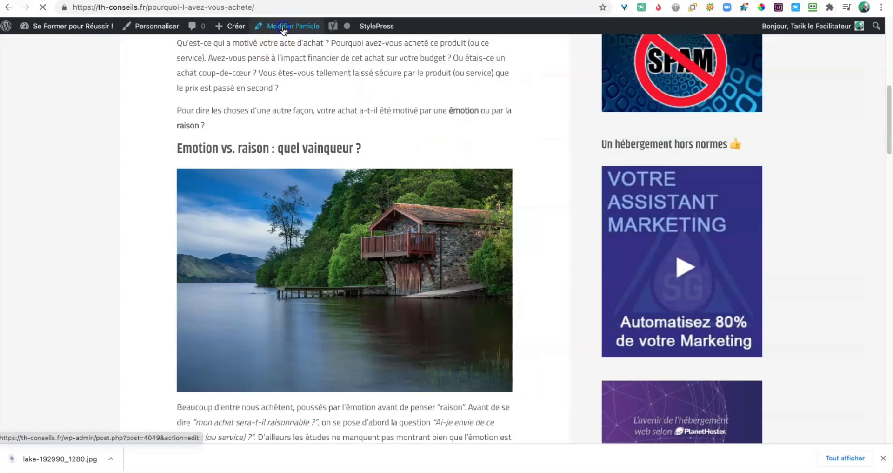
Step: Reopen the article for editing and shrink the lake image proportionally to about two thirds of its width
{"action": "left_click", "coordinate": [293, 26]}
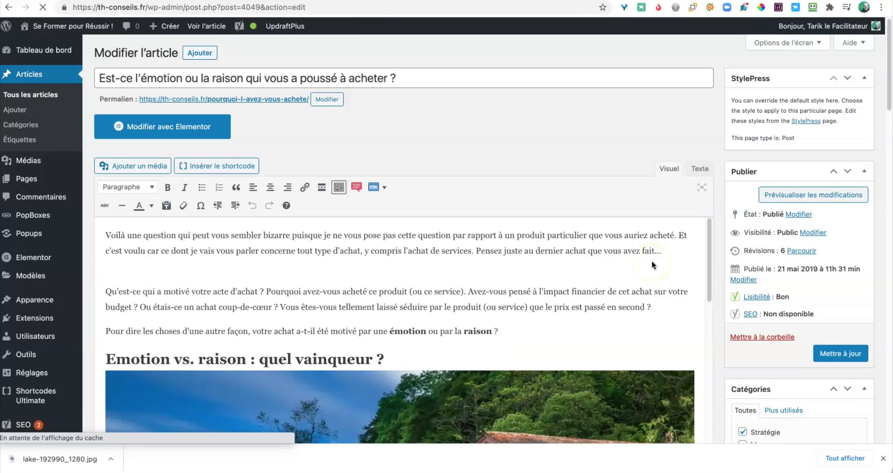
{"action": "scroll", "coordinate": [653, 266], "scroll_direction": "down", "scroll_amount": 10}
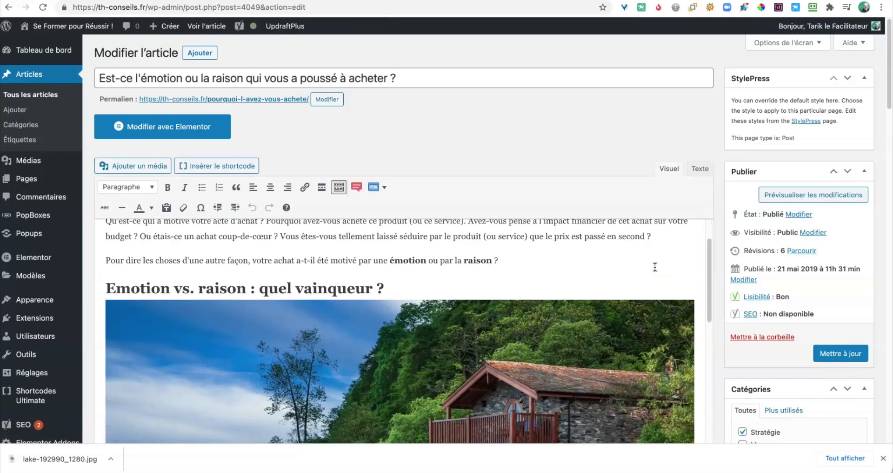
{"action": "scroll", "coordinate": [654, 266], "scroll_direction": "down", "scroll_amount": 2}
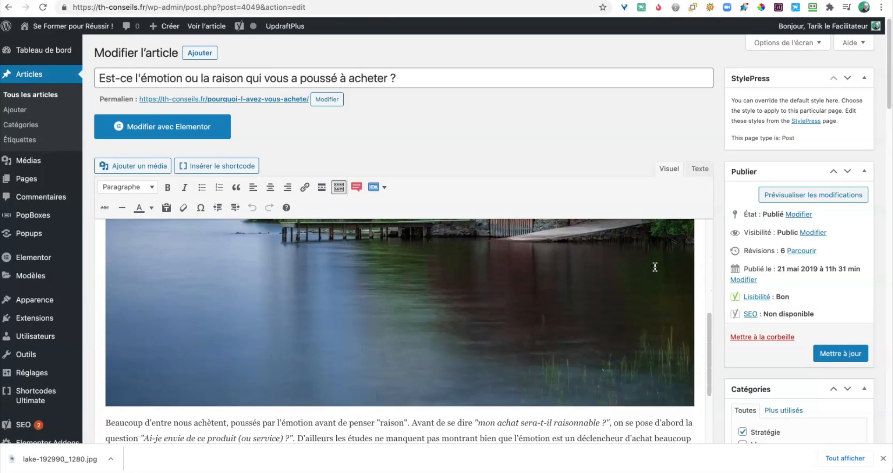
{"action": "left_click", "coordinate": [658, 320]}
{"action": "left_click_drag", "start_coordinate": [694, 407], "coordinate": [494, 285]}
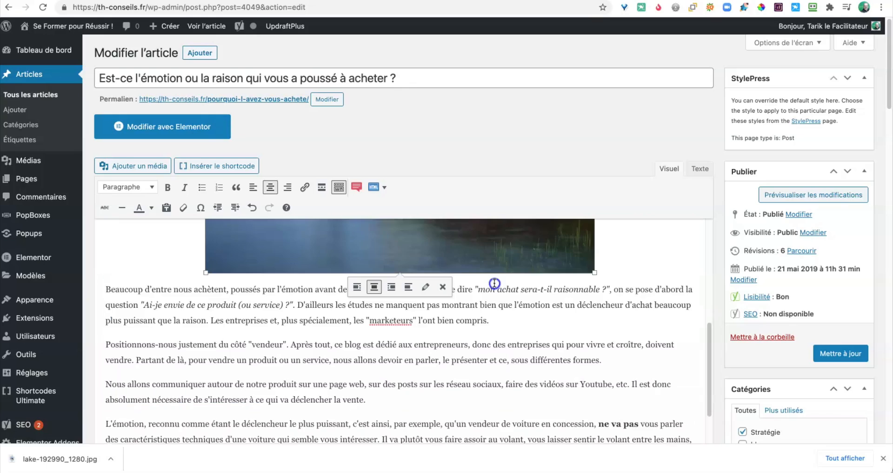
{"action": "scroll", "coordinate": [581, 321], "scroll_direction": "up", "scroll_amount": 3}
{"action": "scroll", "coordinate": [582, 328], "scroll_direction": "up", "scroll_amount": 2}
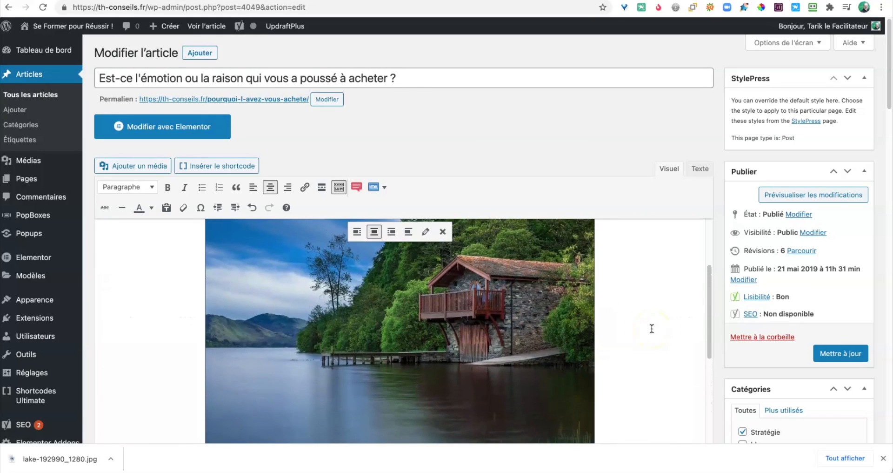
Step: Save the article with the reduced lake image and examine how the image appears in the published post
{"action": "left_click", "coordinate": [834, 354]}
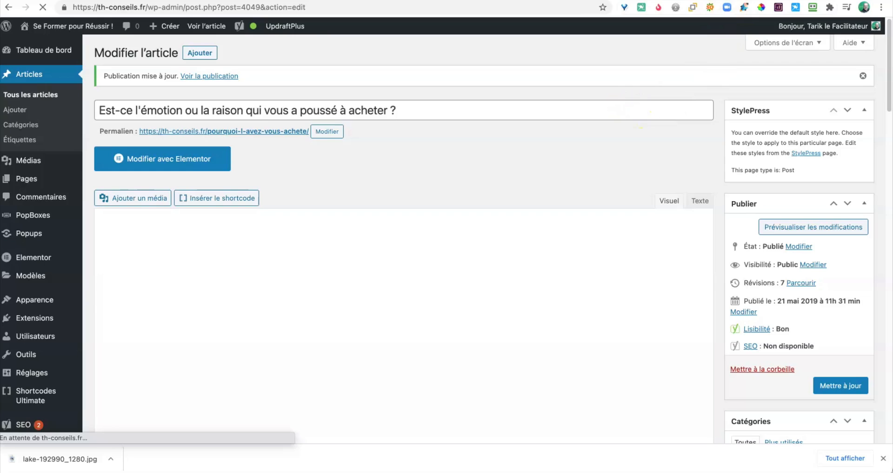
{"action": "left_click", "coordinate": [219, 76]}
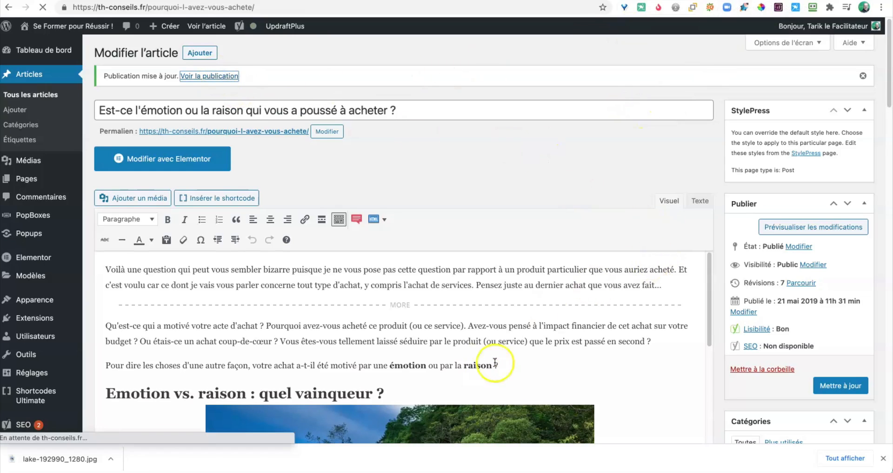
{"action": "scroll", "coordinate": [533, 354], "scroll_direction": "down", "scroll_amount": 5}
{"action": "scroll", "coordinate": [531, 354], "scroll_direction": "down", "scroll_amount": 3}
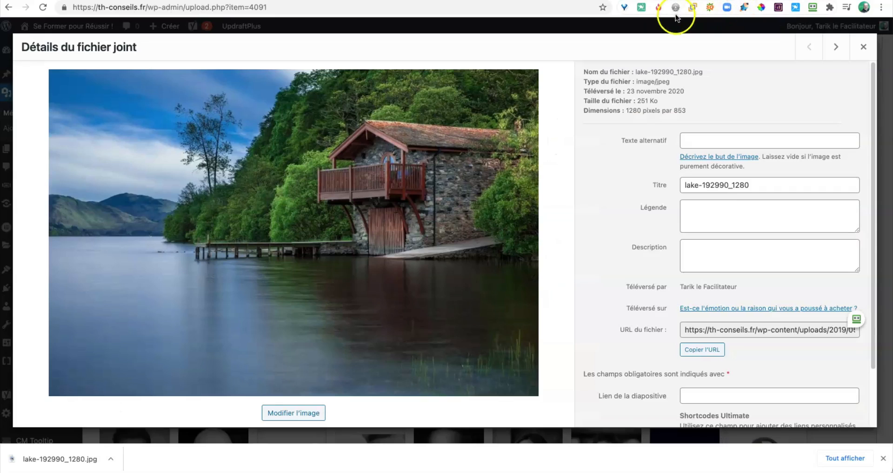
Step: Reload the media library and check the file size and dimensions of lake-192990_1280.jpg again
{"action": "left_click", "coordinate": [864, 46]}
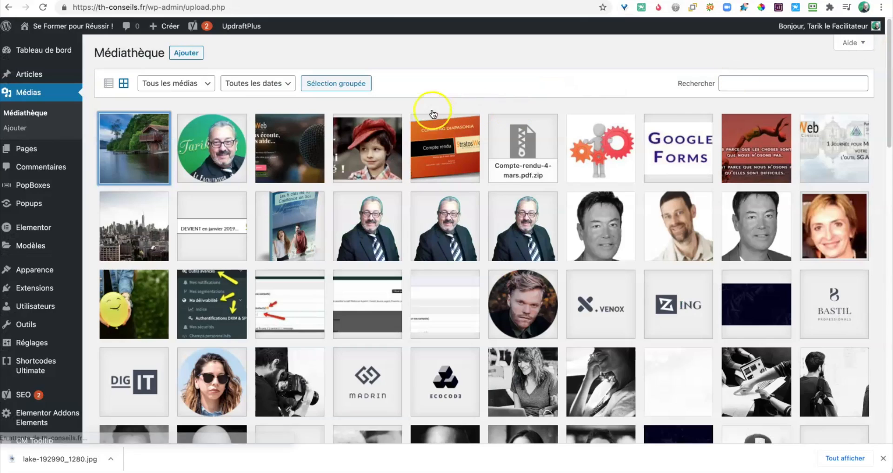
{"action": "left_click", "coordinate": [43, 7]}
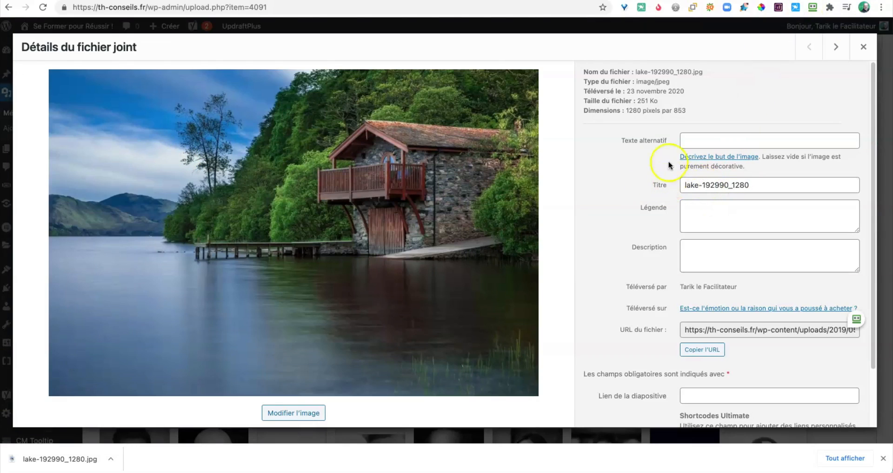
{"action": "left_click_drag", "start_coordinate": [626, 110], "coordinate": [653, 103]}
Step: Search Google for "pixlr" and open the Pixlr online photo editing site
{"action": "left_click", "coordinate": [729, 8]}
{"action": "key", "text": "ctrl+Tab"}
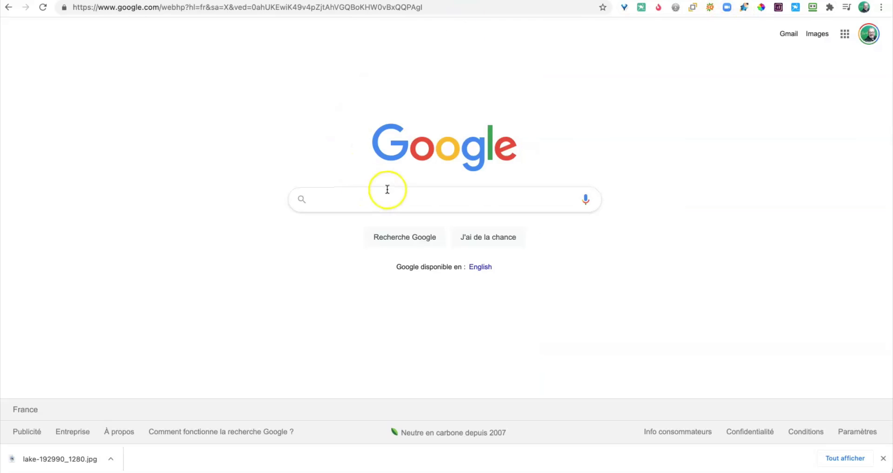
{"action": "left_click", "coordinate": [369, 198]}
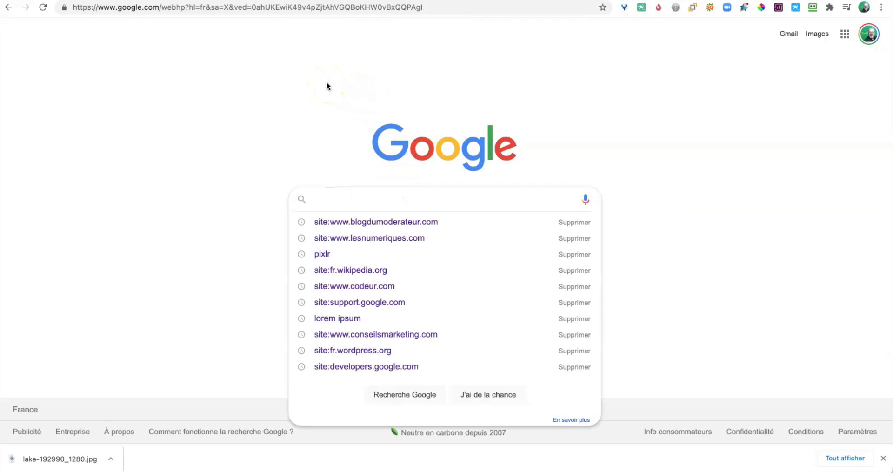
{"action": "type", "text": "pi"}
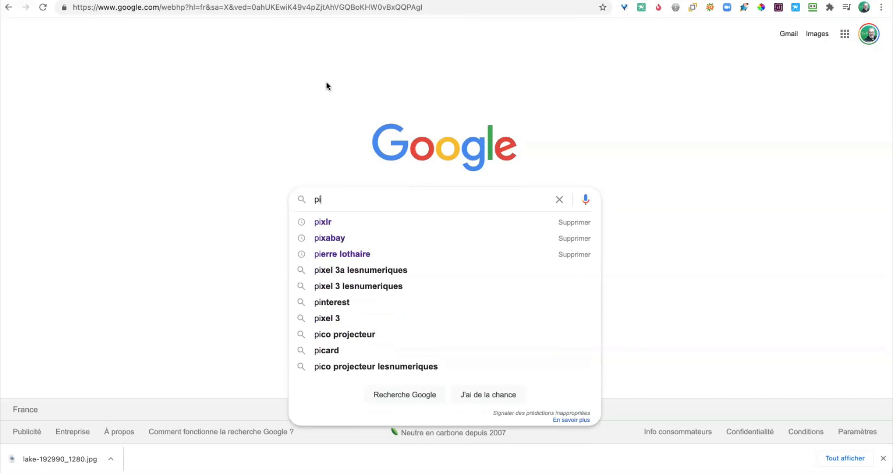
{"action": "type", "text": "xlr"}
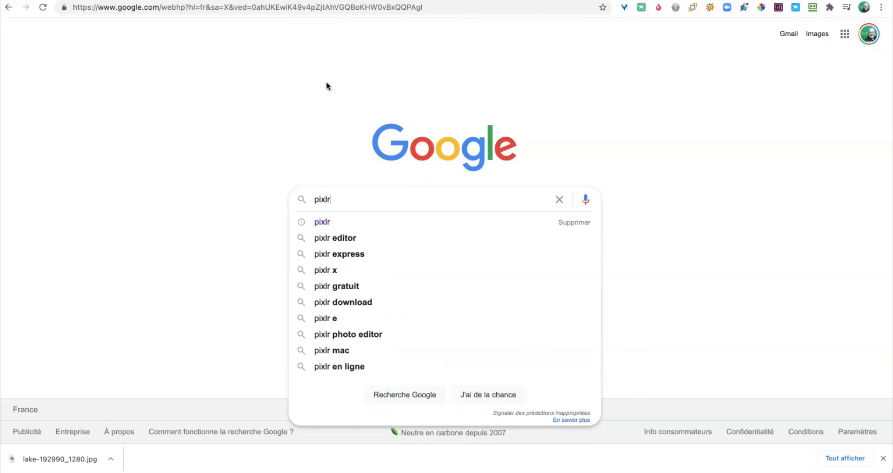
{"action": "key", "text": "Return"}
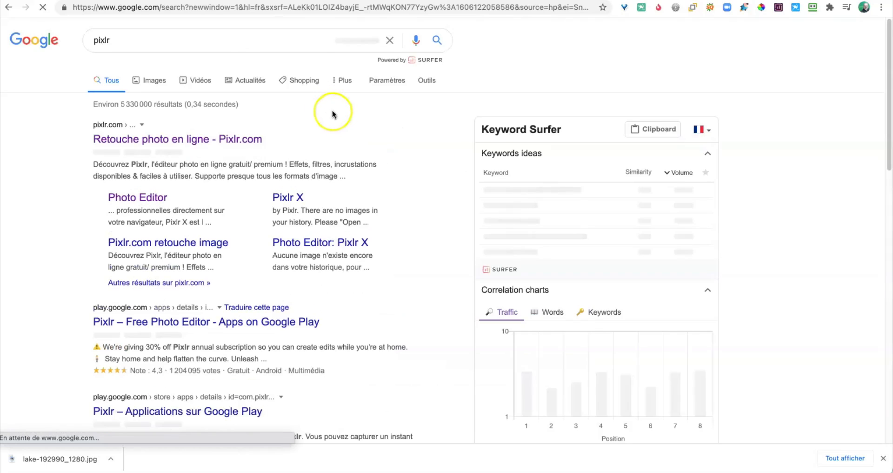
{"action": "left_click", "coordinate": [191, 139]}
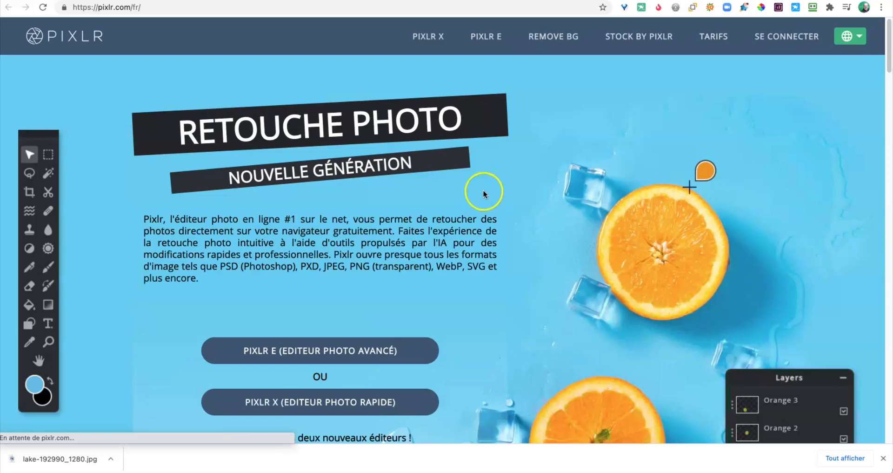
Step: Launch the Pixlr X quick photo editor and open lake-192990_1280.jpg from the Téléchargements folder
{"action": "scroll", "coordinate": [491, 213], "scroll_direction": "down", "scroll_amount": 3}
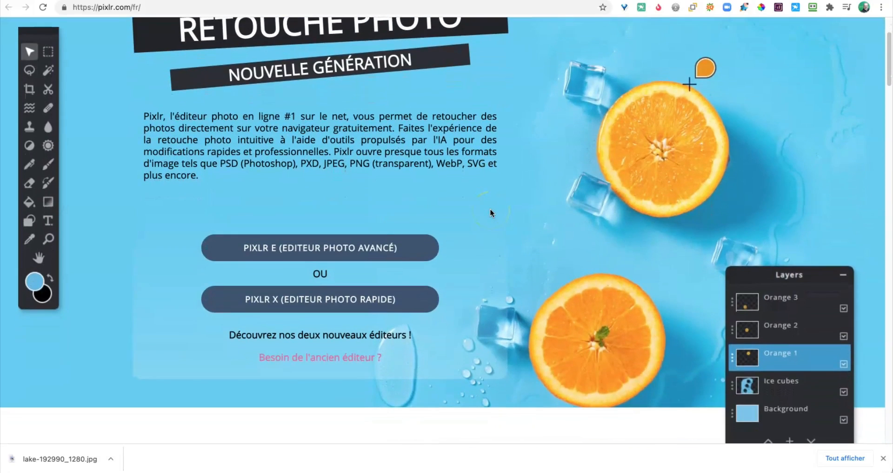
{"action": "scroll", "coordinate": [490, 213], "scroll_direction": "up", "scroll_amount": 3}
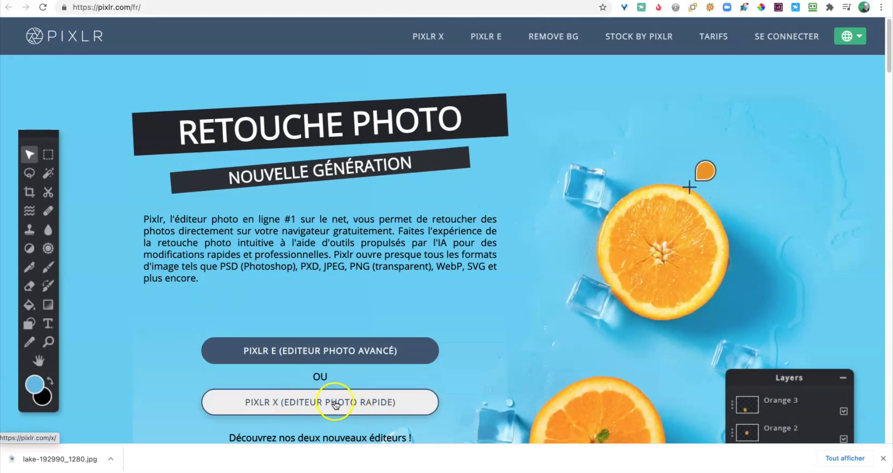
{"action": "left_click", "coordinate": [335, 403]}
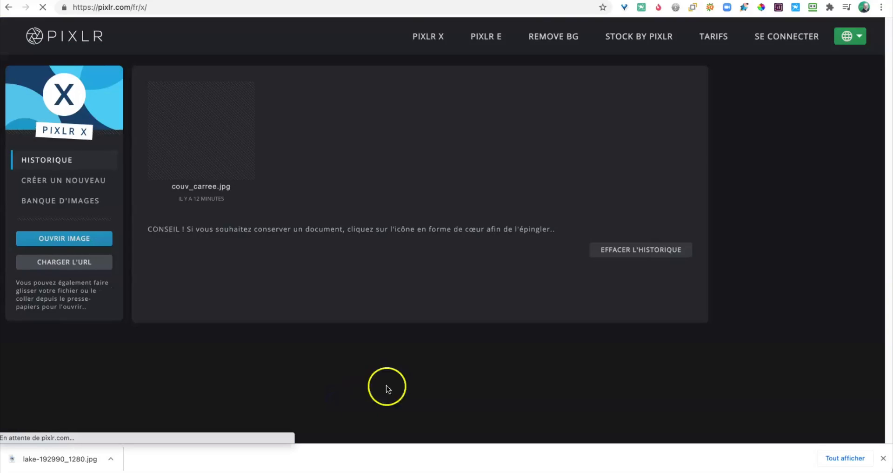
{"action": "left_click", "coordinate": [92, 240]}
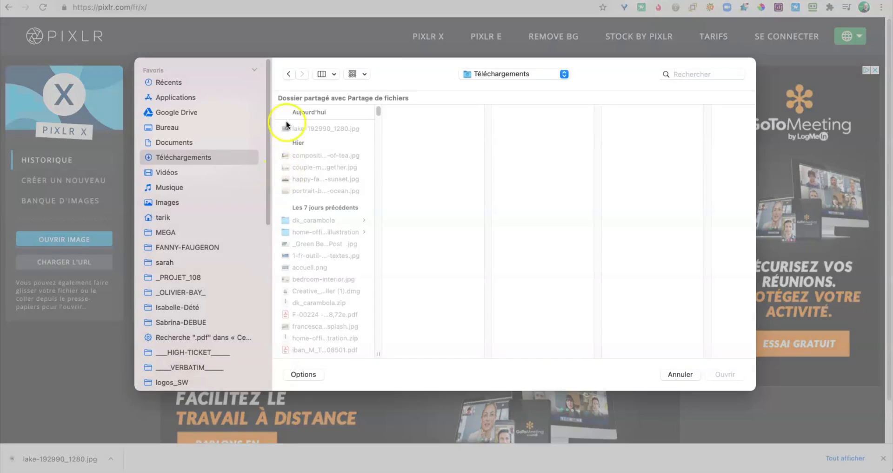
{"action": "left_click", "coordinate": [342, 130]}
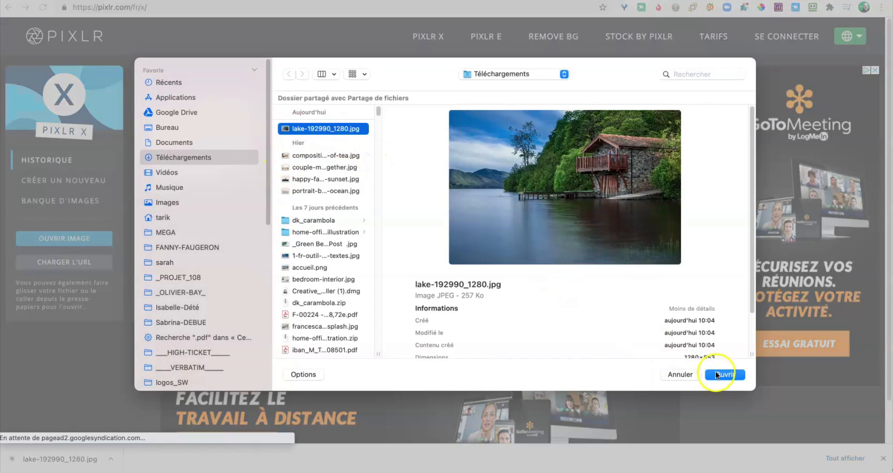
{"action": "left_click", "coordinate": [724, 375]}
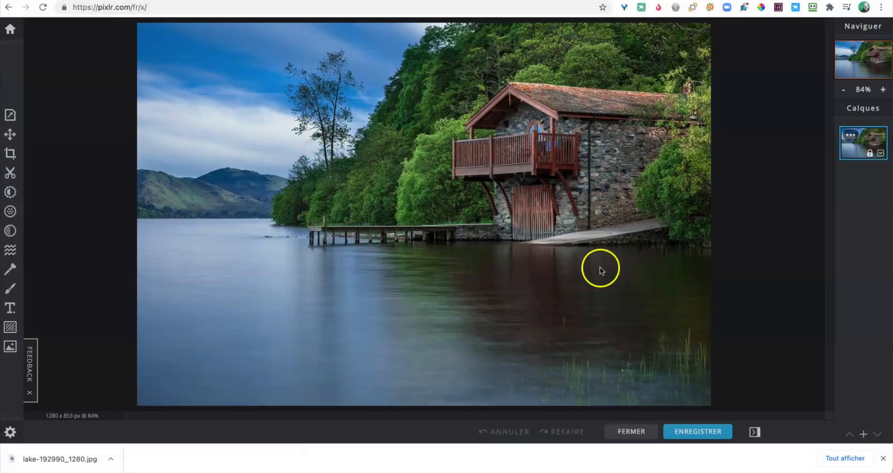
Step: Examine the lake image on the canvas at several magnifications
{"action": "scroll", "coordinate": [578, 277], "scroll_direction": "up", "scroll_amount": 10}
{"action": "scroll", "coordinate": [579, 277], "scroll_direction": "down", "scroll_amount": 15}
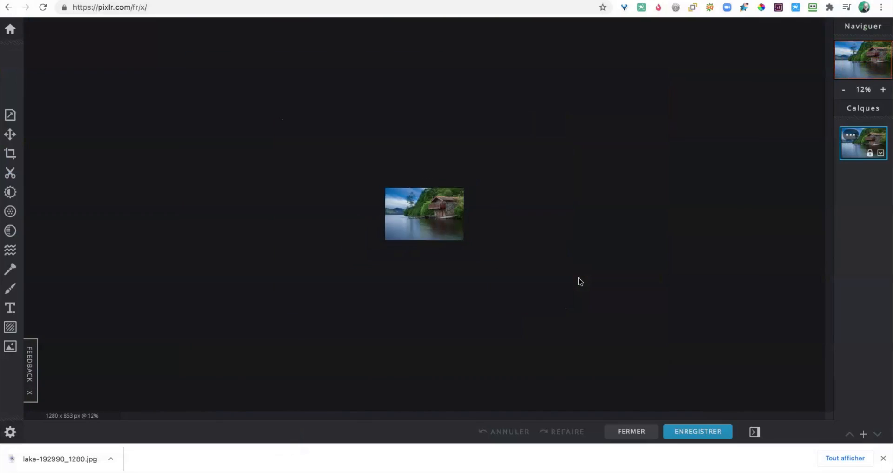
{"action": "scroll", "coordinate": [578, 278], "scroll_direction": "up", "scroll_amount": 5}
{"action": "scroll", "coordinate": [580, 280], "scroll_direction": "up", "scroll_amount": 6}
{"action": "scroll", "coordinate": [580, 281], "scroll_direction": "down", "scroll_amount": 4}
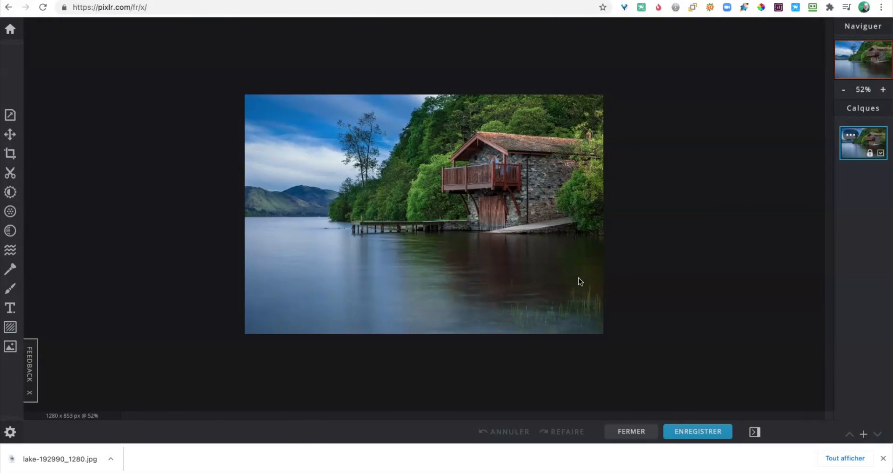
{"action": "scroll", "coordinate": [580, 281], "scroll_direction": "down", "scroll_amount": 1}
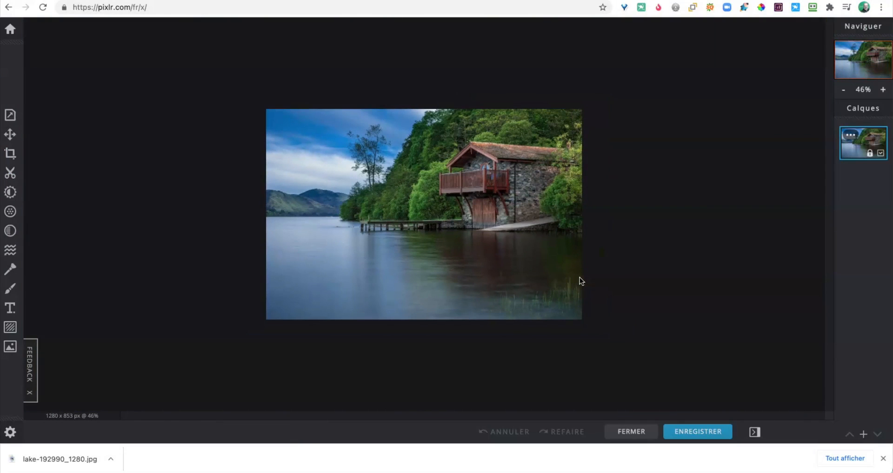
{"action": "scroll", "coordinate": [577, 278], "scroll_direction": "up", "scroll_amount": 3}
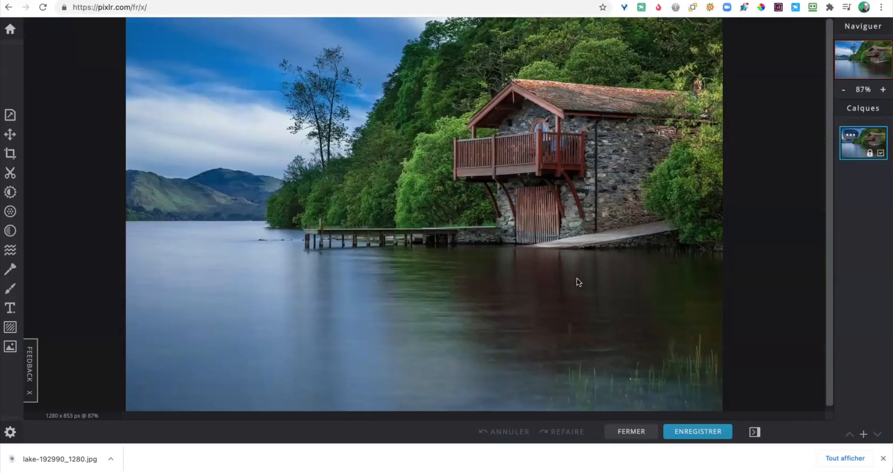
{"action": "scroll", "coordinate": [577, 278], "scroll_direction": "down", "scroll_amount": 3}
{"action": "scroll", "coordinate": [576, 278], "scroll_direction": "up", "scroll_amount": 1}
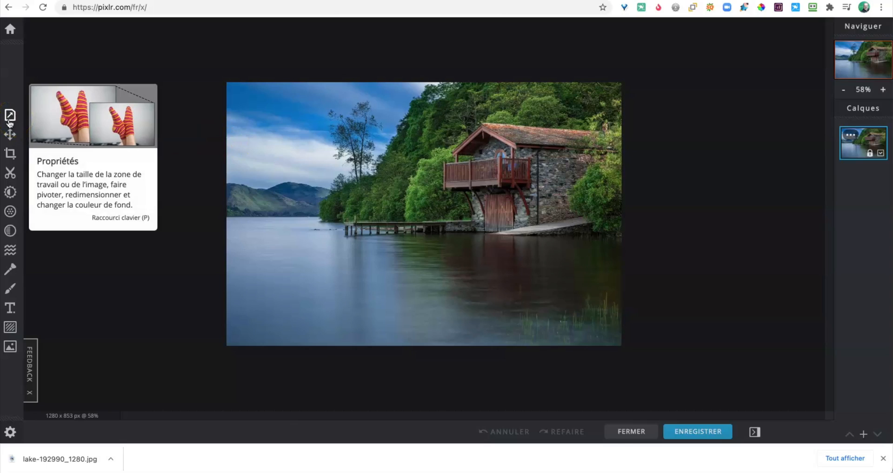
Step: Resize the lake image to a width of 680 px with its proportions constrained
{"action": "left_click", "coordinate": [10, 134]}
{"action": "left_click", "coordinate": [11, 118]}
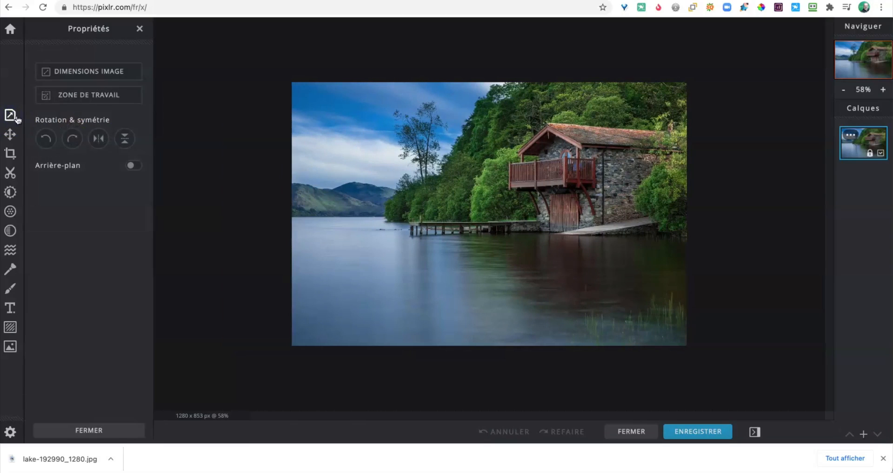
{"action": "left_click", "coordinate": [99, 72]}
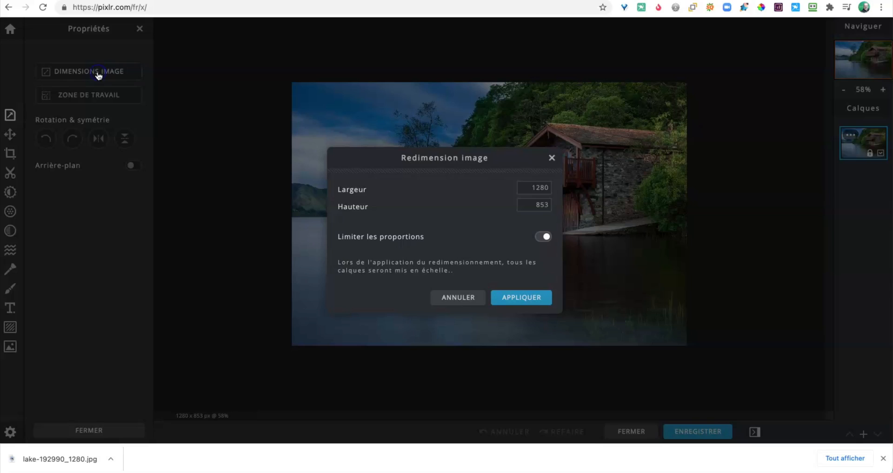
{"action": "left_click", "coordinate": [539, 188]}
{"action": "left_click", "coordinate": [539, 207]}
{"action": "left_click_drag", "start_coordinate": [527, 187], "coordinate": [565, 188]}
{"action": "left_click", "coordinate": [546, 236]}
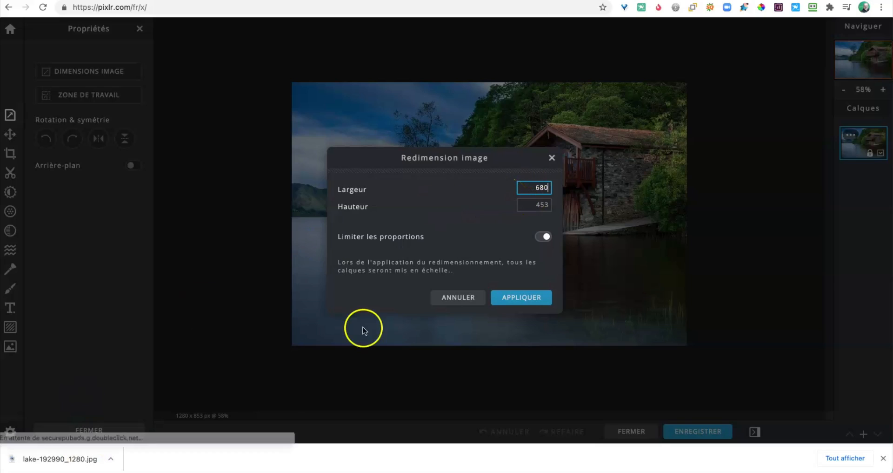
{"action": "left_click", "coordinate": [518, 298]}
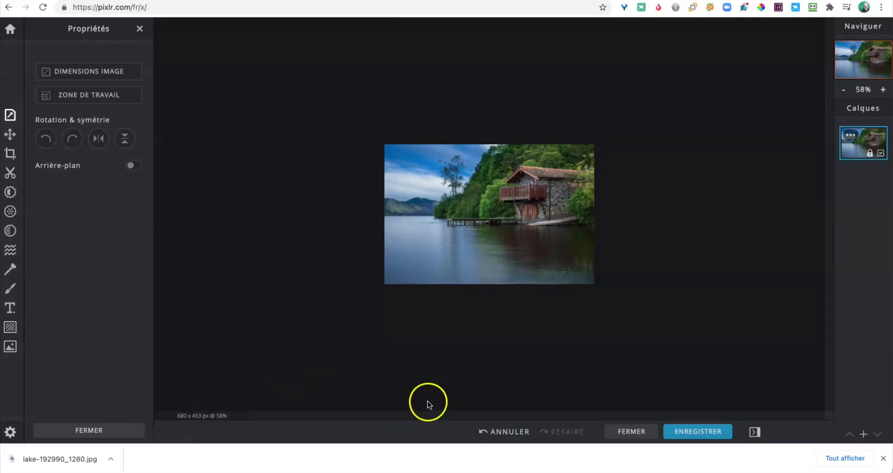
Step: Start saving the resized image, compare the estimated file sizes for PNG and JPG, and keep JPG as the file type
{"action": "left_click", "coordinate": [697, 432]}
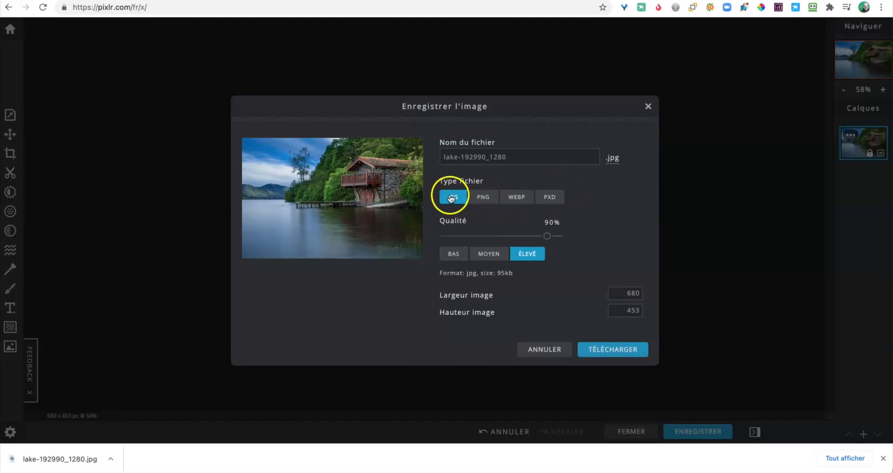
{"action": "left_click", "coordinate": [481, 201]}
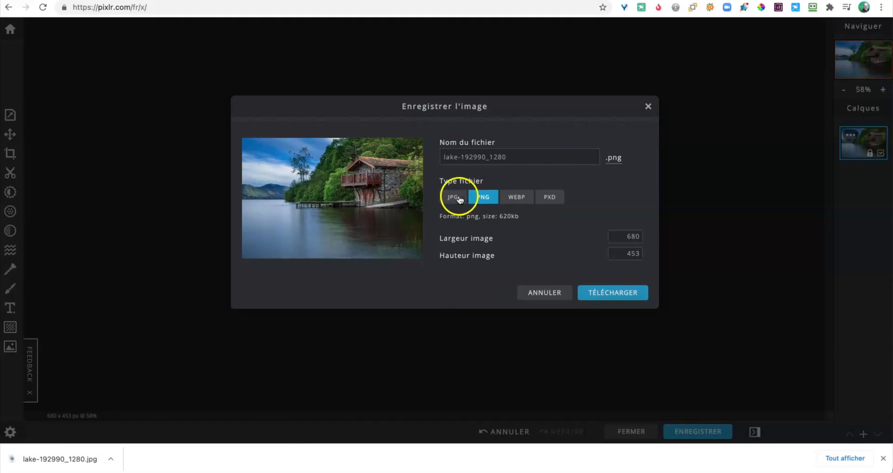
{"action": "left_click", "coordinate": [458, 200]}
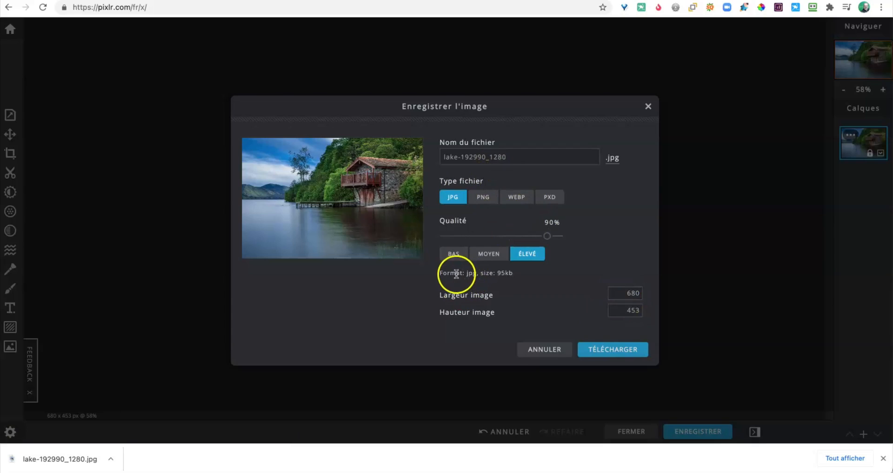
{"action": "left_click_drag", "start_coordinate": [455, 273], "coordinate": [513, 278]}
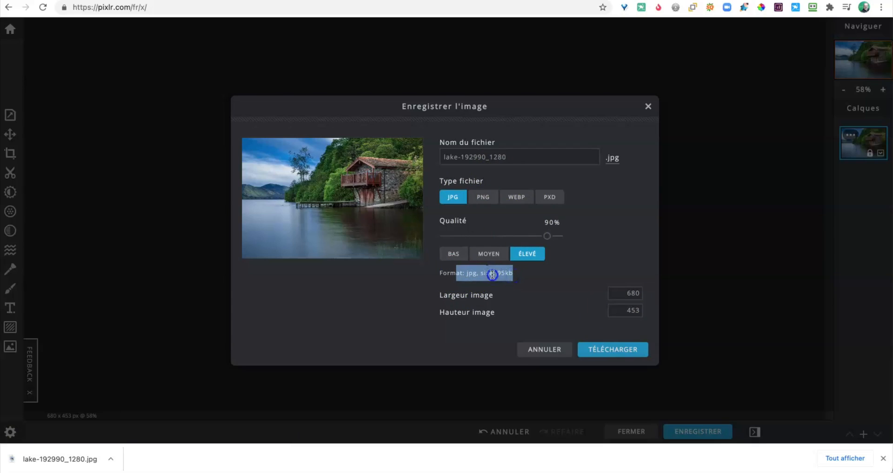
{"action": "left_click", "coordinate": [492, 275]}
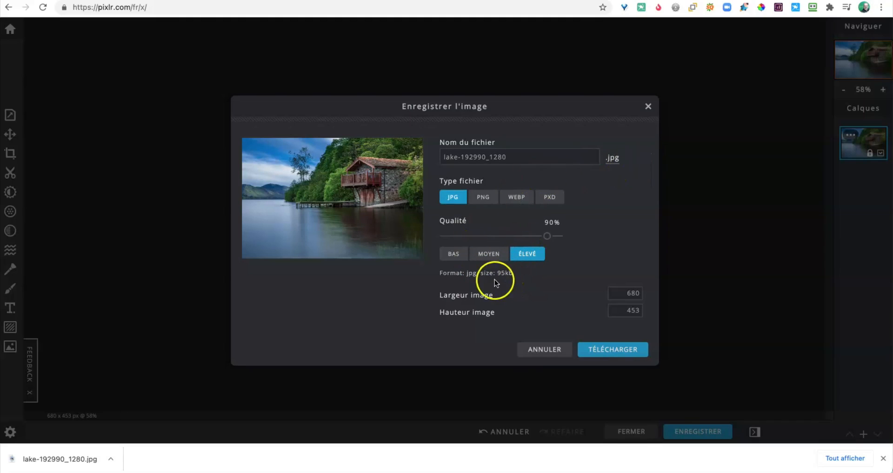
{"action": "left_click", "coordinate": [637, 293]}
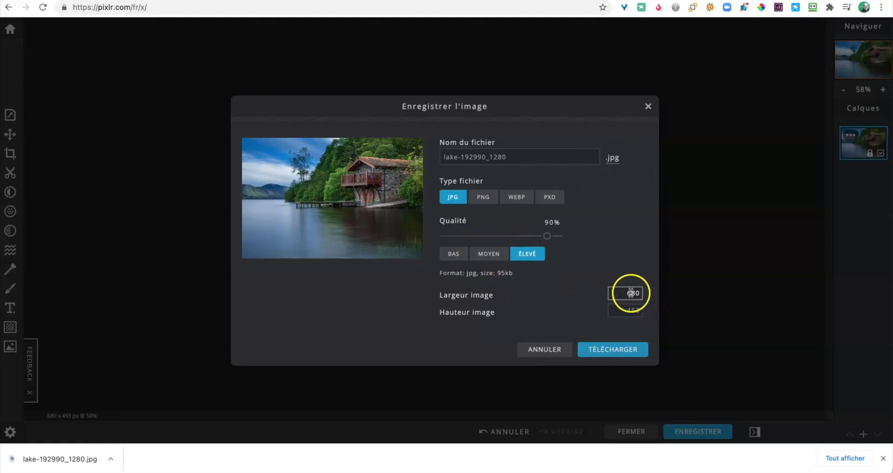
{"action": "left_click", "coordinate": [496, 279]}
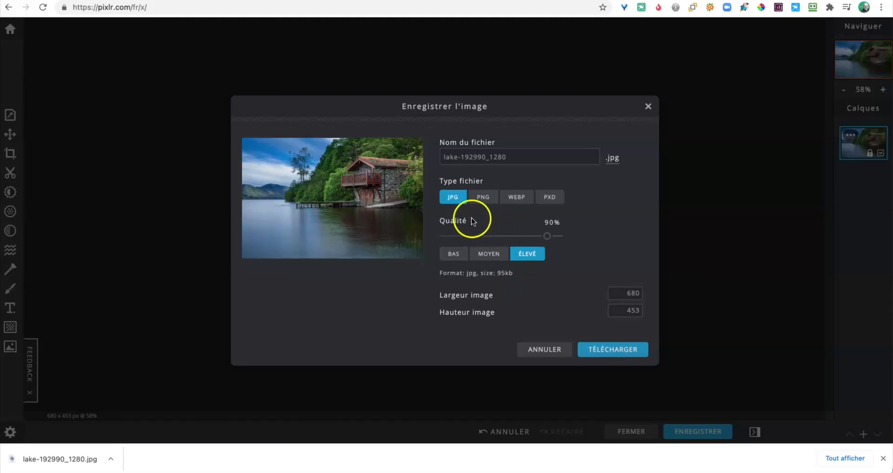
Step: Try JPG qualities of 20% and 6% while checking the estimated file size, and settle on 10%
{"action": "left_click", "coordinate": [488, 157]}
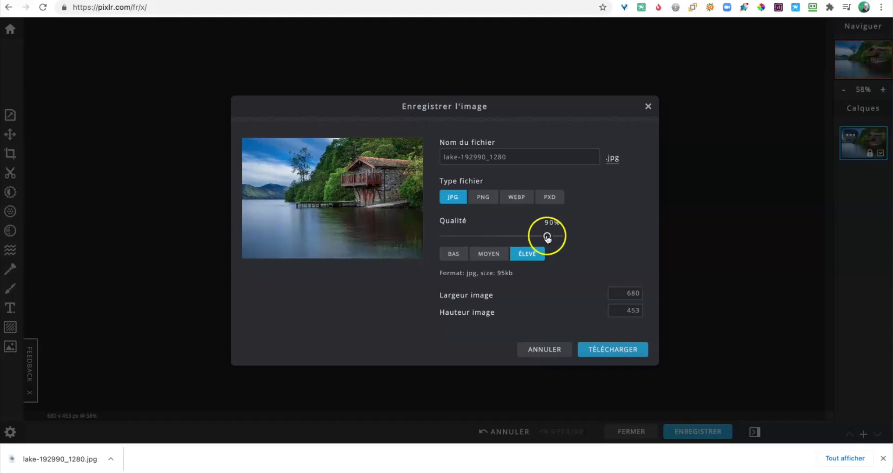
{"action": "left_click_drag", "start_coordinate": [546, 237], "coordinate": [460, 238]}
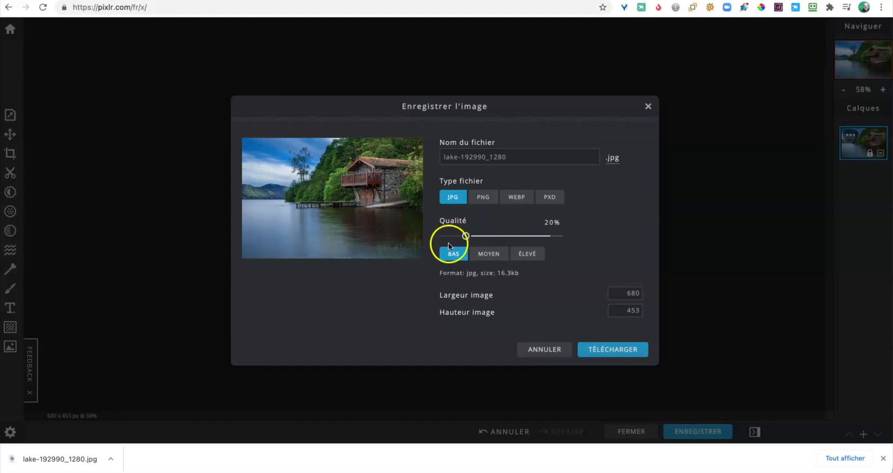
{"action": "left_click_drag", "start_coordinate": [499, 273], "coordinate": [521, 277]}
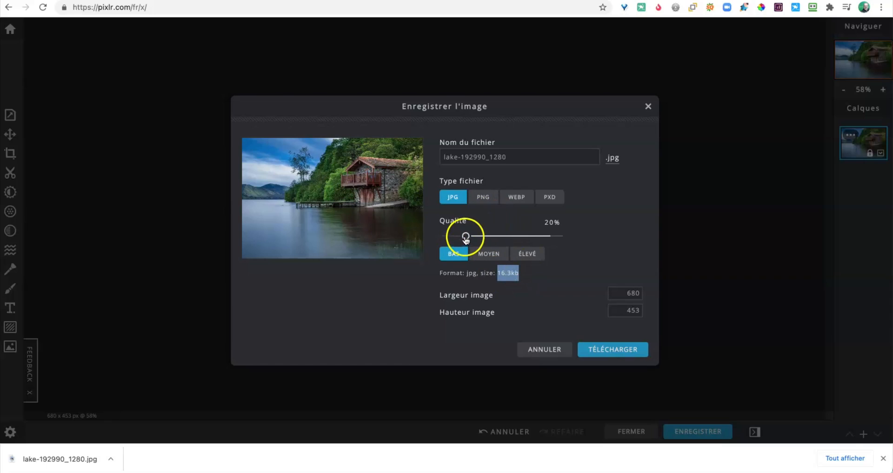
{"action": "left_click_drag", "start_coordinate": [466, 236], "coordinate": [449, 235]}
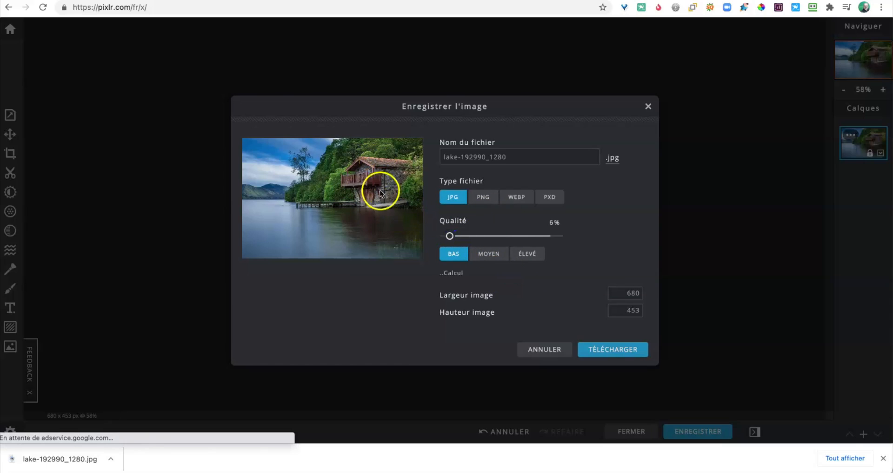
{"action": "left_click_drag", "start_coordinate": [450, 236], "coordinate": [444, 236]}
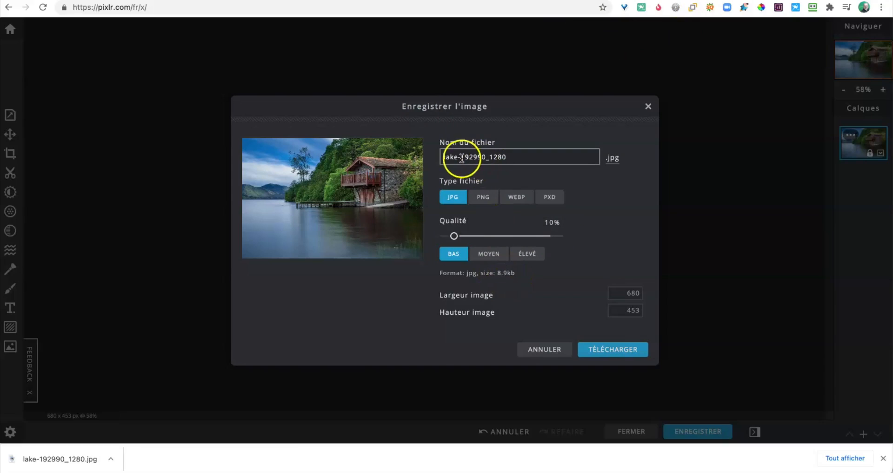
Step: Name the file _lake-192990_680 and save it as a JPEG in the Téléchargements folder
{"action": "left_click", "coordinate": [489, 157]}
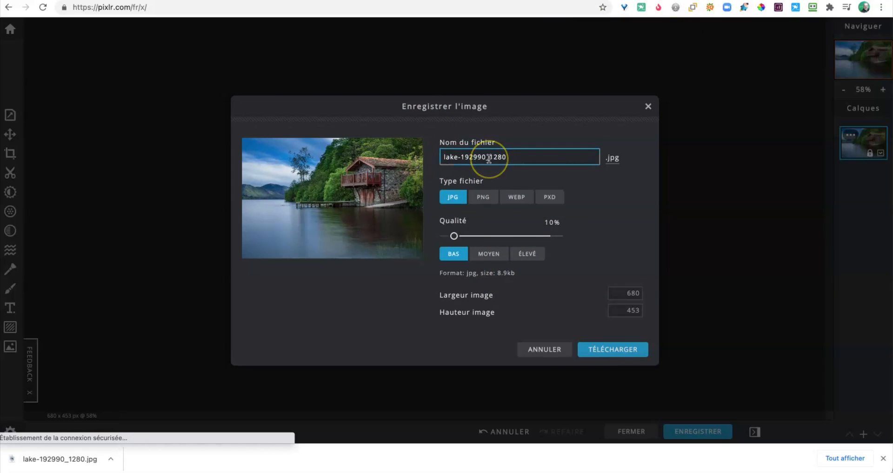
{"action": "type", "text": "_"}
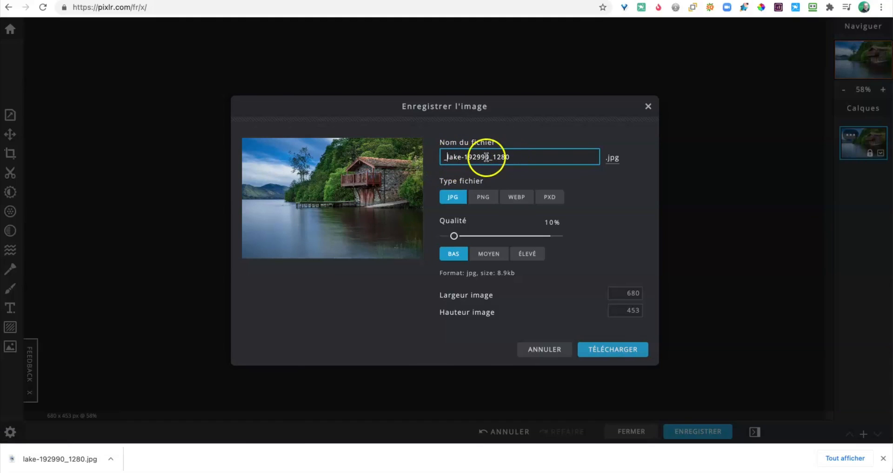
{"action": "left_click_drag", "start_coordinate": [510, 157], "coordinate": [503, 158]}
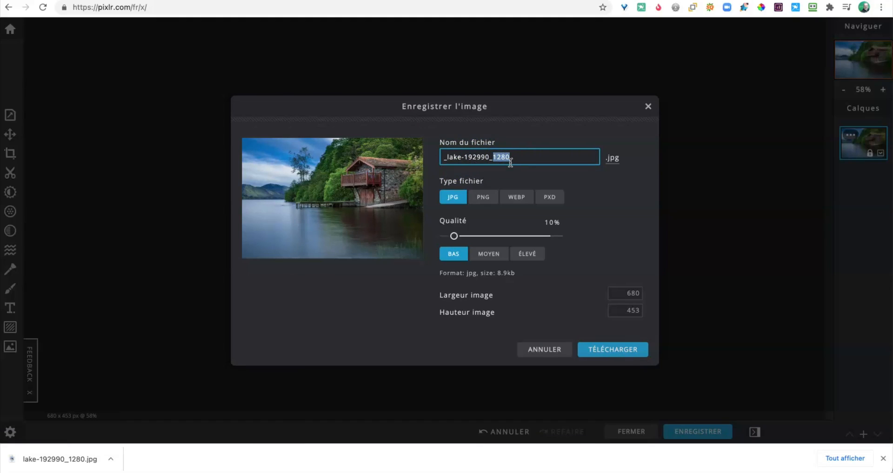
{"action": "type", "text": "6"}
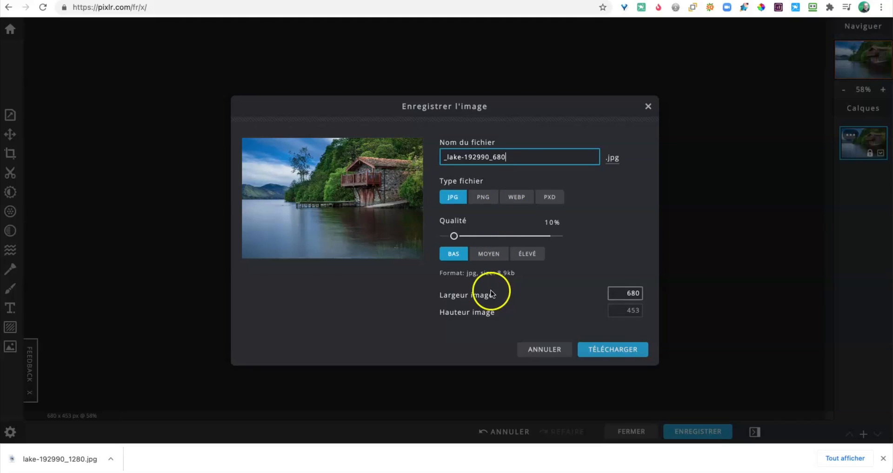
{"action": "left_click", "coordinate": [612, 349]}
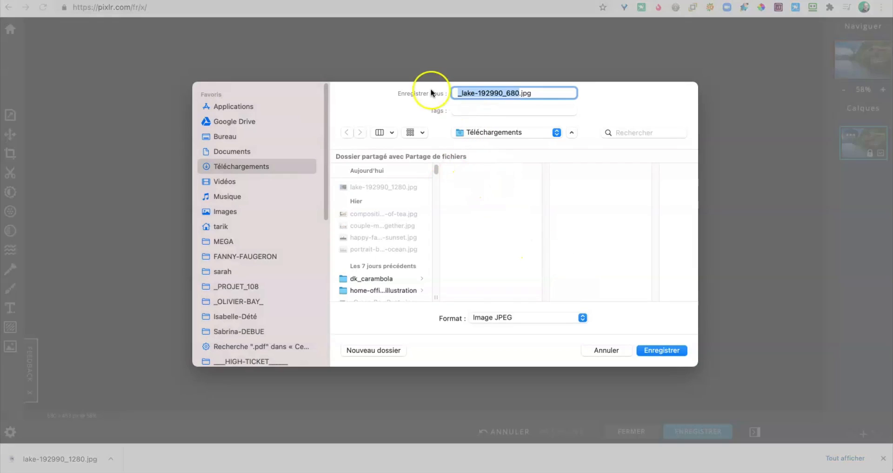
{"action": "left_click", "coordinate": [659, 350]}
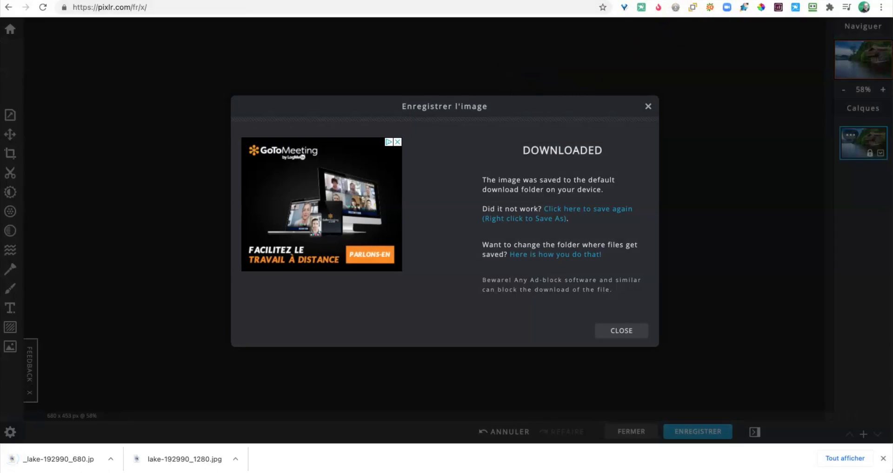
Step: Switch back to the published WordPress article containing the lake image and open it for editing
{"action": "left_click", "coordinate": [763, 0]}
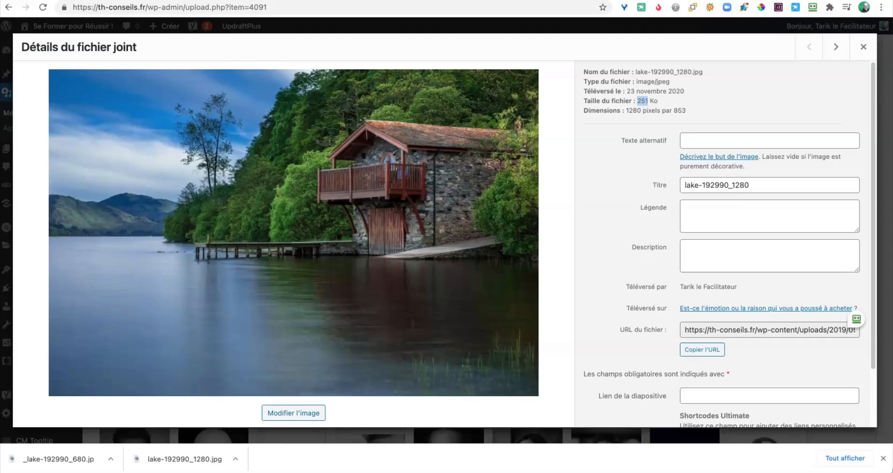
{"action": "left_click", "coordinate": [628, 0]}
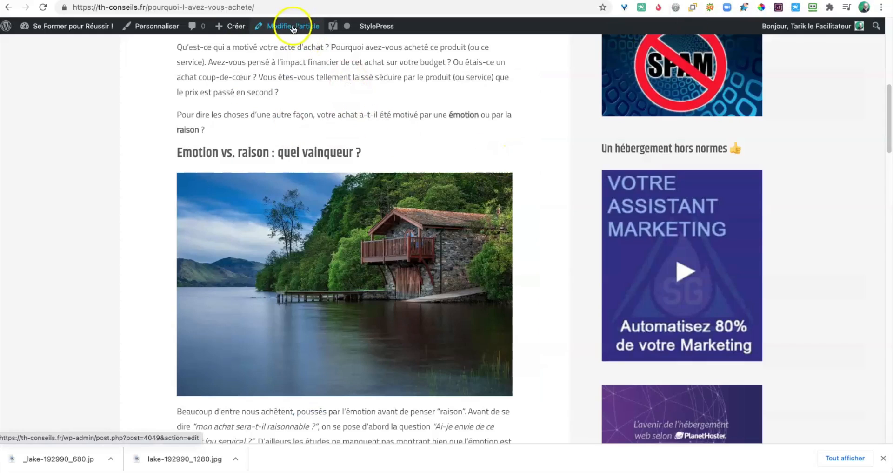
{"action": "left_click", "coordinate": [294, 29]}
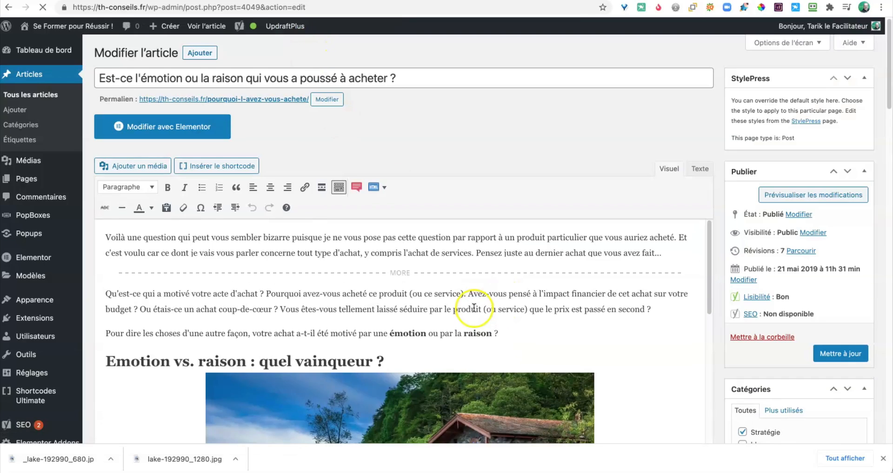
Step: Add an empty paragraph between the lake image and the text starting with "Beaucoup d'entre nous achètent"
{"action": "scroll", "coordinate": [505, 314], "scroll_direction": "down", "scroll_amount": 3}
{"action": "scroll", "coordinate": [506, 314], "scroll_direction": "down", "scroll_amount": 5}
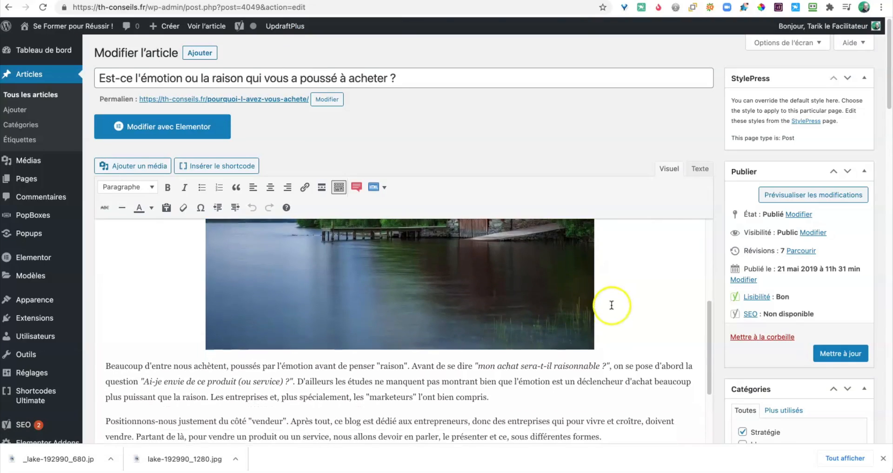
{"action": "left_click", "coordinate": [106, 364]}
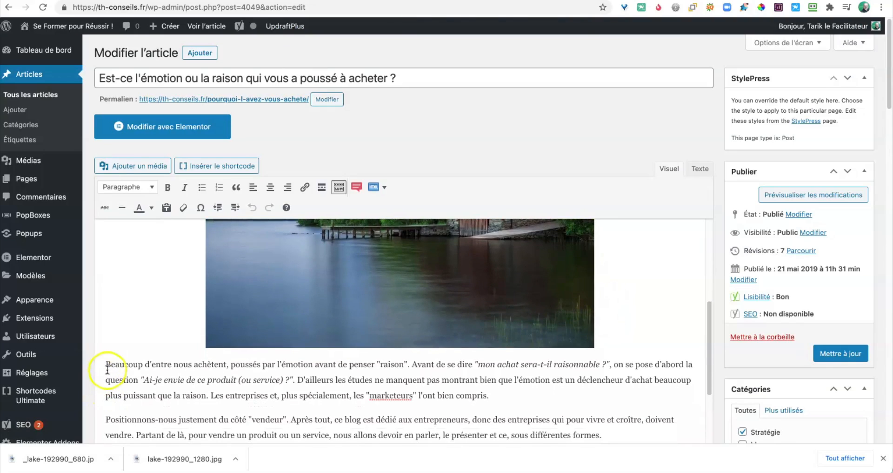
{"action": "key", "text": "Return"}
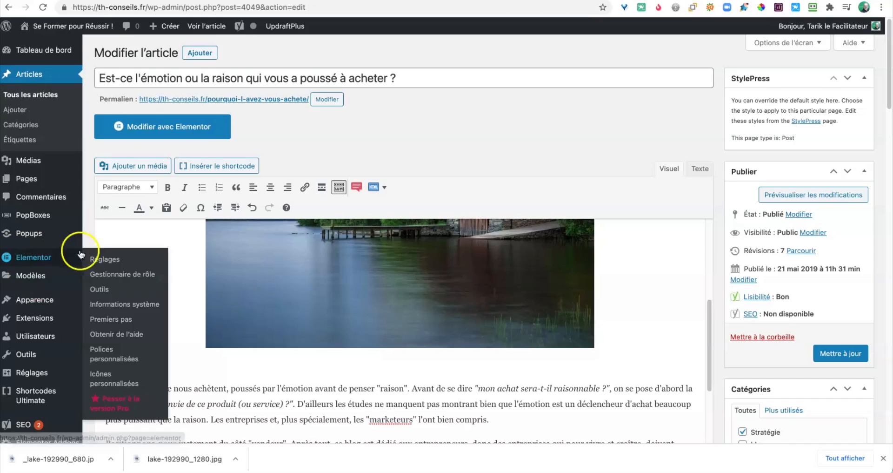
Step: Upload the optimised lake image with the _680 name from the Téléchargements folder and insert it into the article at the empty paragraph
{"action": "left_click", "coordinate": [142, 169]}
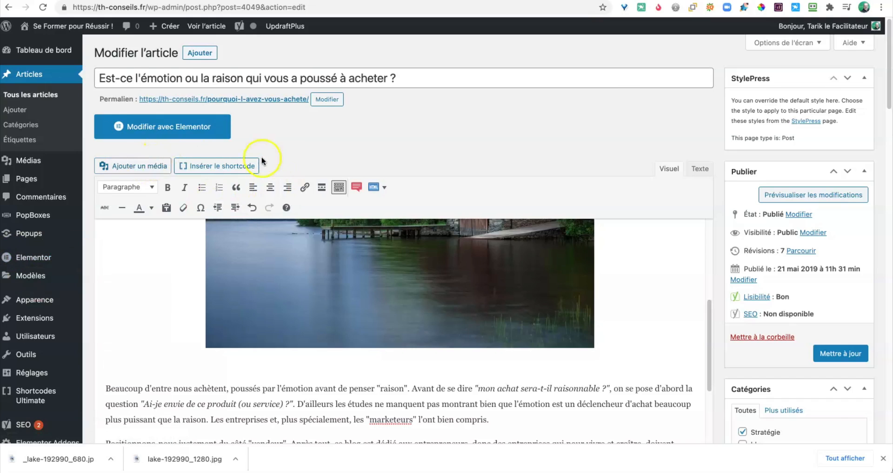
{"action": "left_click", "coordinate": [141, 68]}
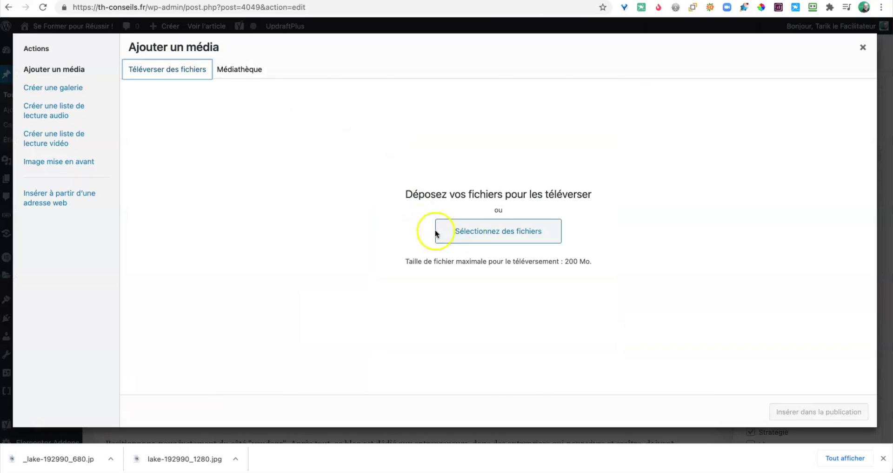
{"action": "left_click", "coordinate": [492, 230]}
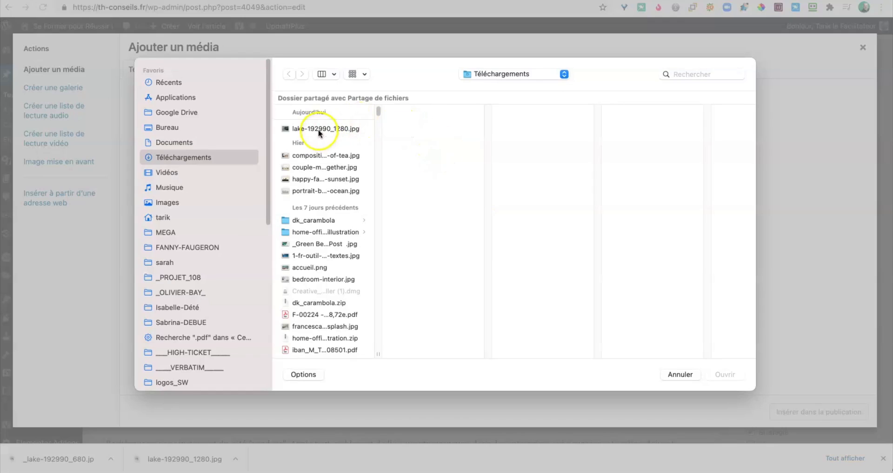
{"action": "left_click", "coordinate": [378, 110]}
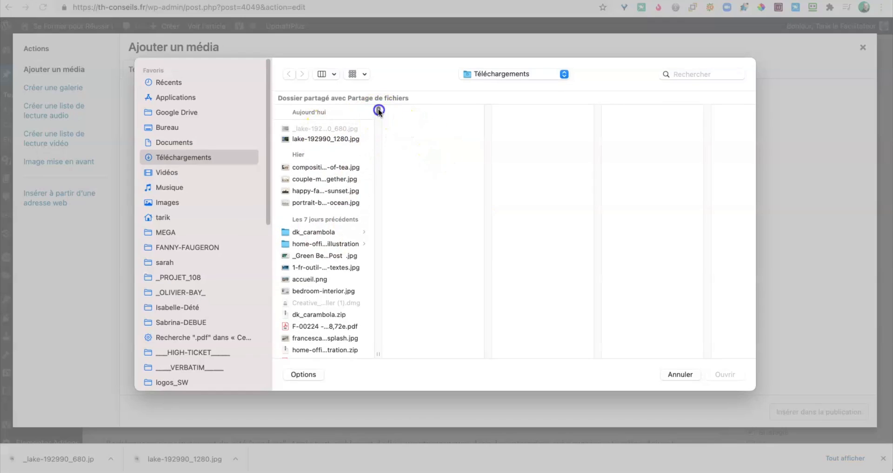
{"action": "left_click", "coordinate": [322, 128]}
{"action": "left_click", "coordinate": [723, 374]}
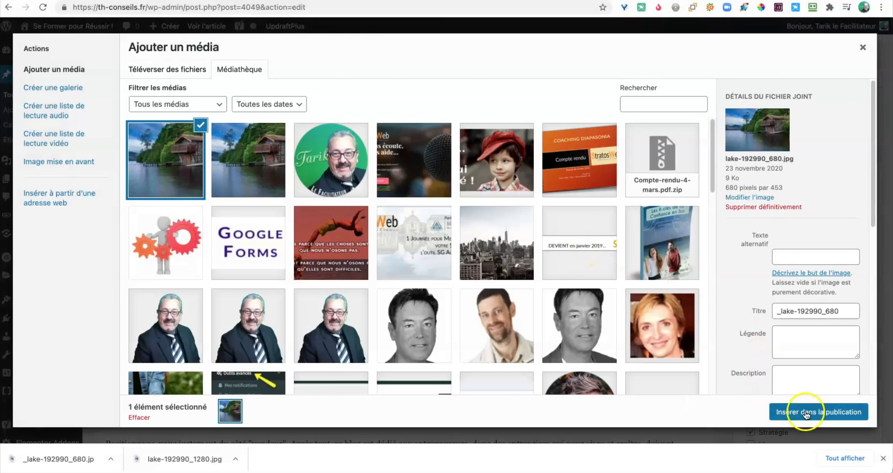
{"action": "left_click", "coordinate": [802, 411]}
Step: Compare the visual quality of the newly inserted lake image with the original above it in the article editor
{"action": "scroll", "coordinate": [605, 305], "scroll_direction": "down", "scroll_amount": 2}
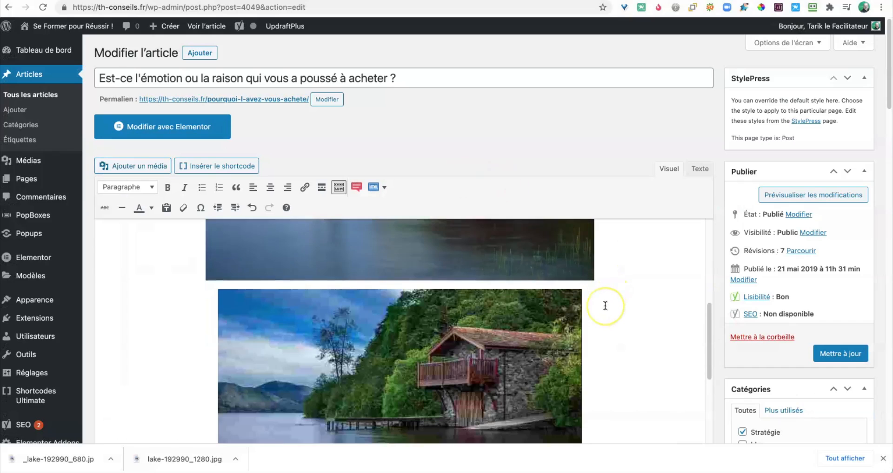
{"action": "scroll", "coordinate": [605, 305], "scroll_direction": "up", "scroll_amount": 1}
{"action": "scroll", "coordinate": [605, 305], "scroll_direction": "down", "scroll_amount": 1}
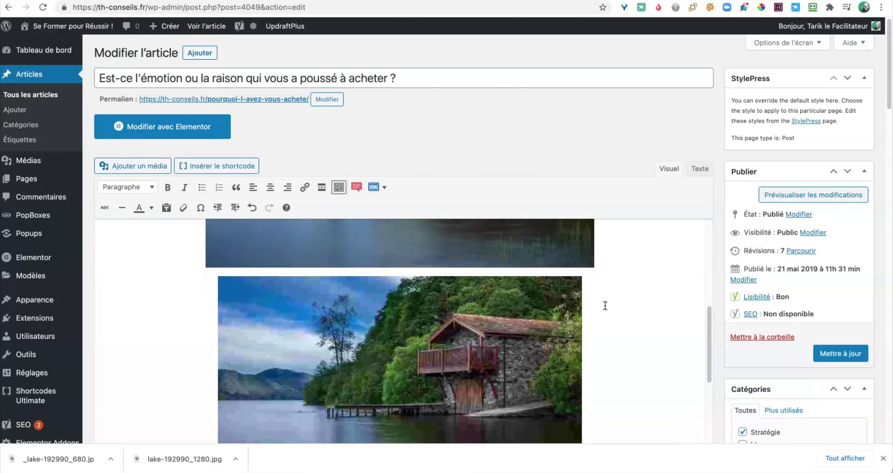
{"action": "scroll", "coordinate": [605, 306], "scroll_direction": "down", "scroll_amount": 1}
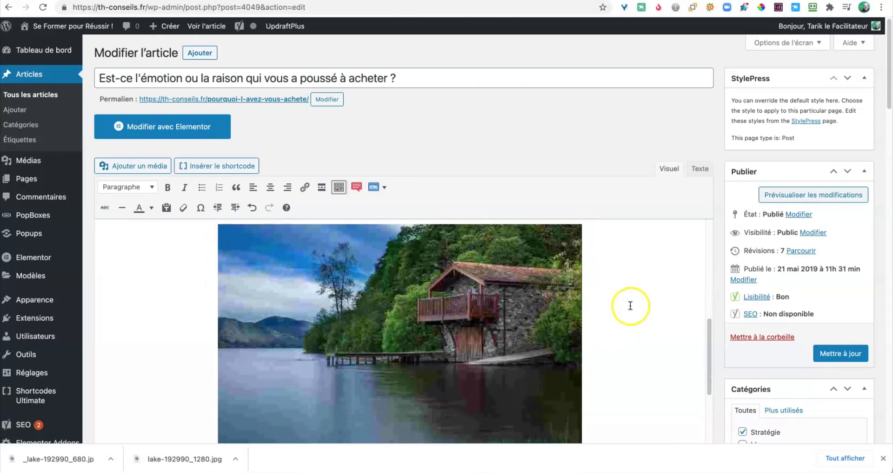
{"action": "scroll", "coordinate": [628, 312], "scroll_direction": "up", "scroll_amount": 1}
{"action": "scroll", "coordinate": [630, 305], "scroll_direction": "up", "scroll_amount": 3}
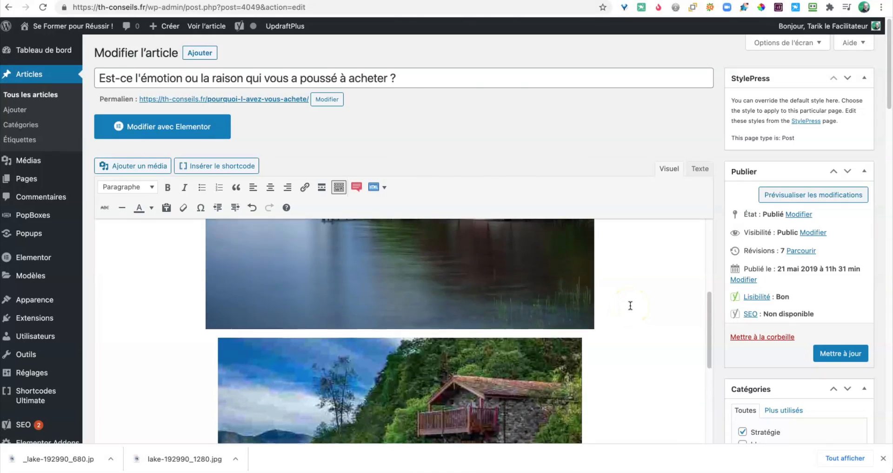
{"action": "scroll", "coordinate": [592, 317], "scroll_direction": "down", "scroll_amount": 5}
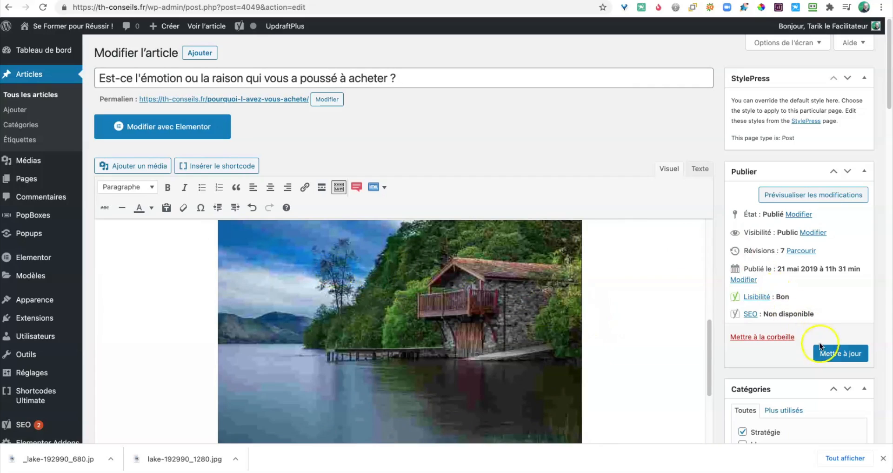
Step: Update the article and view the published page to compare the two lake images
{"action": "left_click", "coordinate": [832, 352]}
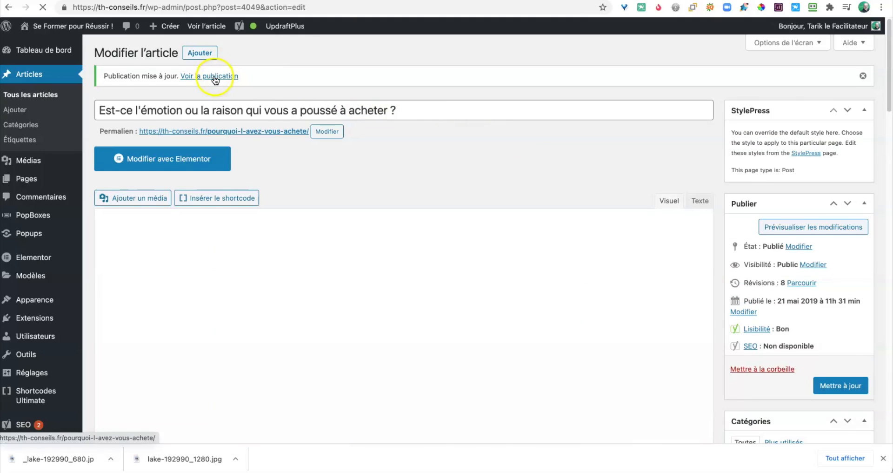
{"action": "left_click", "coordinate": [214, 77]}
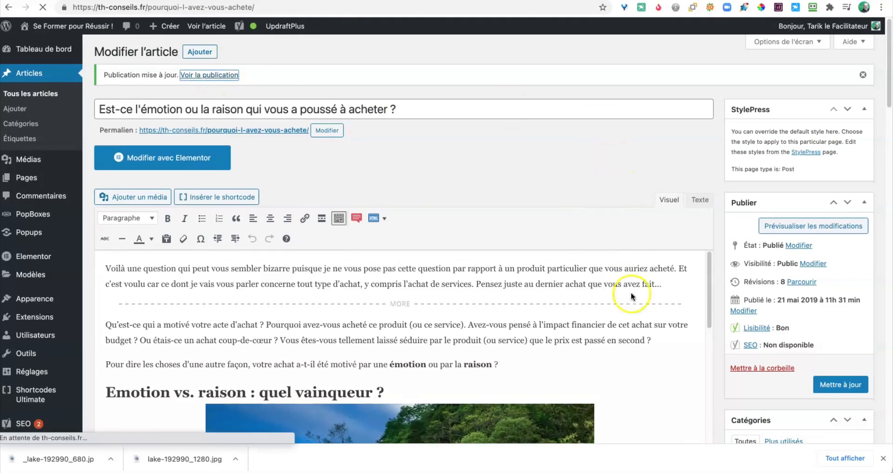
{"action": "scroll", "coordinate": [532, 292], "scroll_direction": "down", "scroll_amount": 7}
{"action": "scroll", "coordinate": [541, 292], "scroll_direction": "down", "scroll_amount": 2}
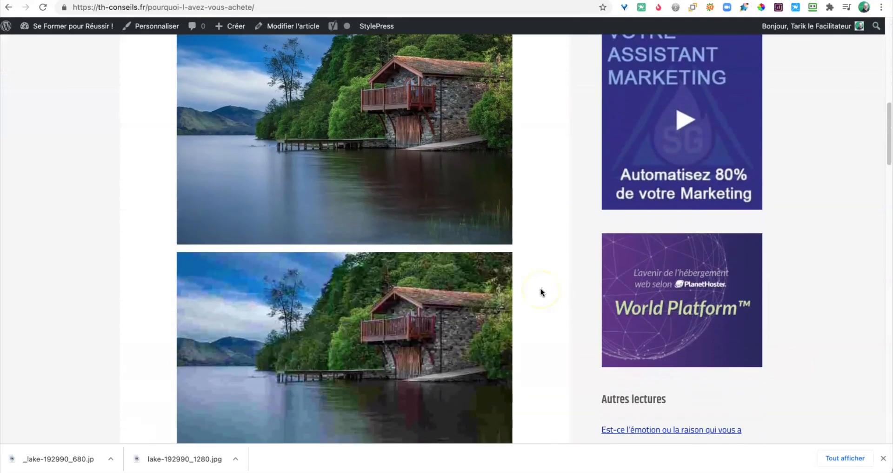
{"action": "scroll", "coordinate": [541, 292], "scroll_direction": "up", "scroll_amount": 2}
{"action": "scroll", "coordinate": [540, 291], "scroll_direction": "down", "scroll_amount": 1}
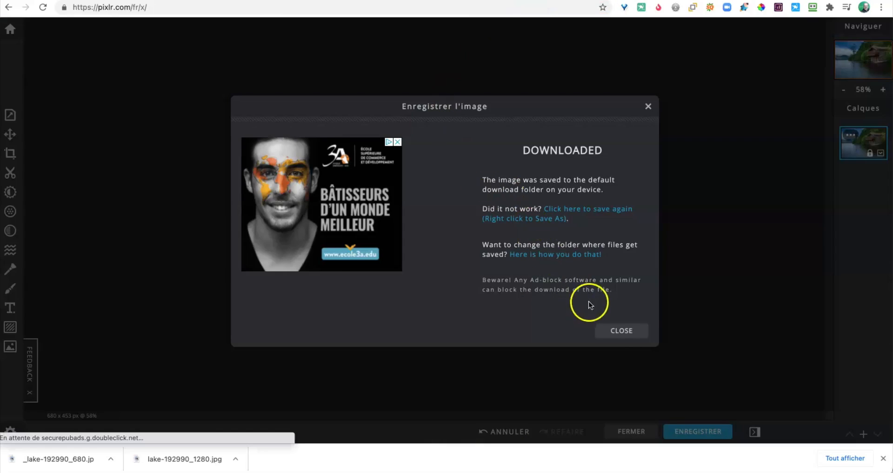
Step: Return to Pixlr X, close the current image and open the original lake-192990_1280.jpg from Téléchargements, dismissing the advert
{"action": "left_click", "coordinate": [622, 330]}
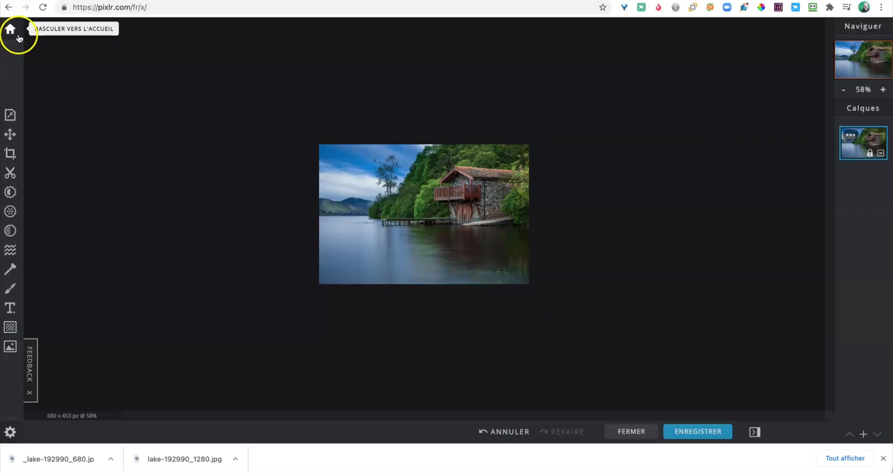
{"action": "left_click", "coordinate": [633, 432]}
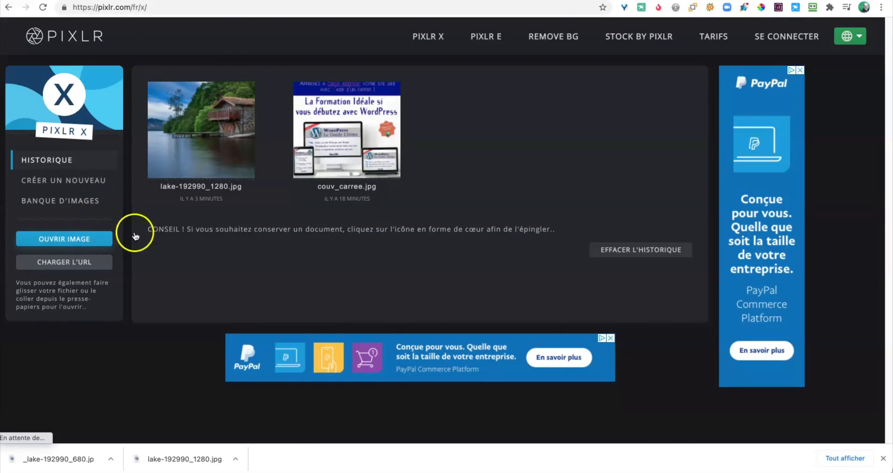
{"action": "left_click", "coordinate": [103, 240]}
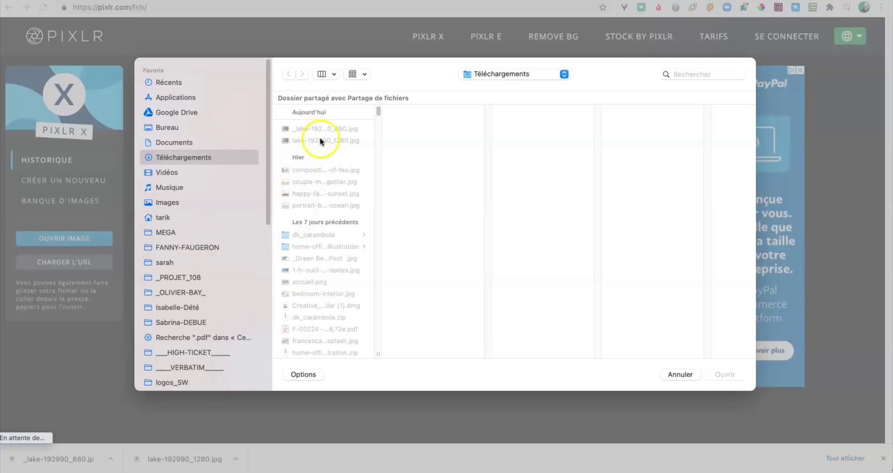
{"action": "left_click", "coordinate": [311, 141]}
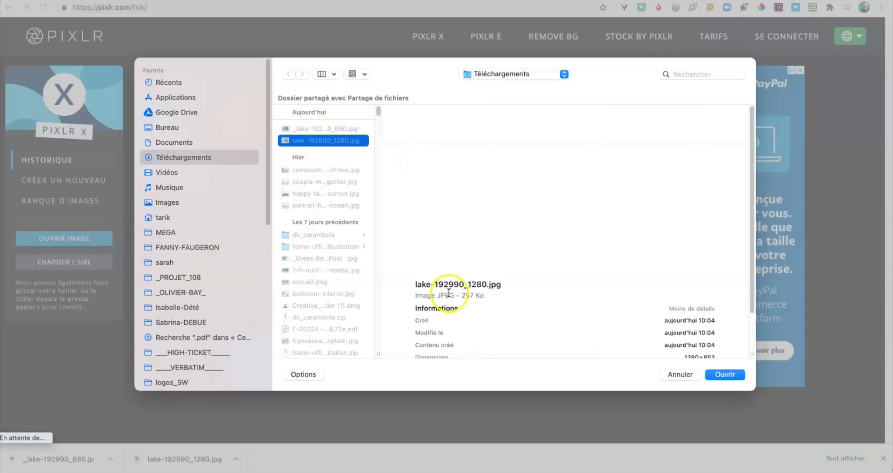
{"action": "left_click", "coordinate": [724, 375]}
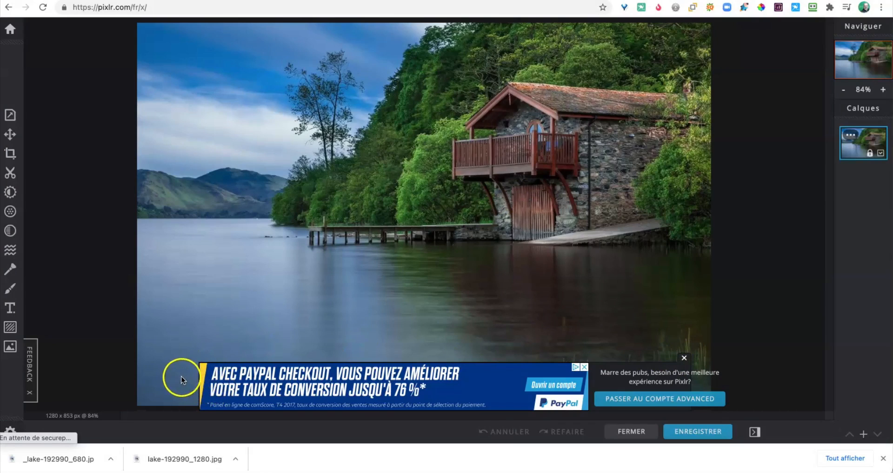
{"action": "left_click", "coordinate": [684, 358]}
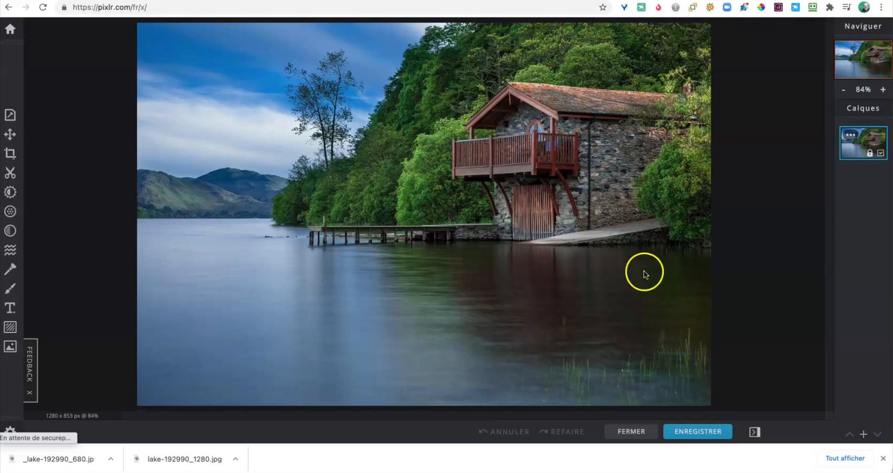
Step: Resize the reopened original image to 680 px wide while keeping its proportions constrained
{"action": "left_click", "coordinate": [10, 114]}
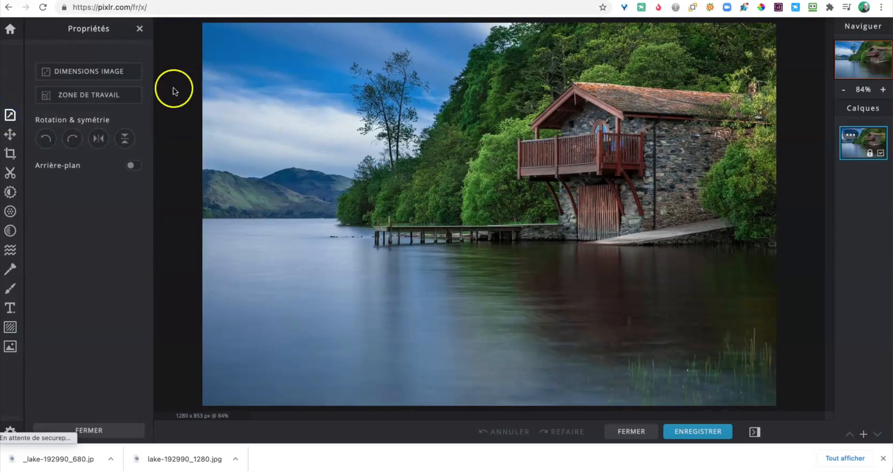
{"action": "left_click", "coordinate": [102, 72]}
{"action": "double_click", "coordinate": [532, 187]}
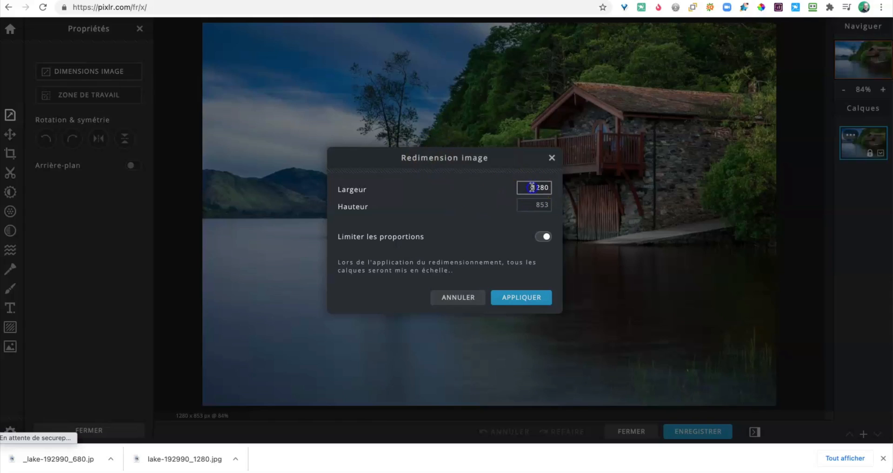
{"action": "type", "text": "680"}
{"action": "left_click", "coordinate": [522, 297]}
Step: Start saving the resized image and name the file ____lake-192990_680
{"action": "left_click", "coordinate": [697, 431]}
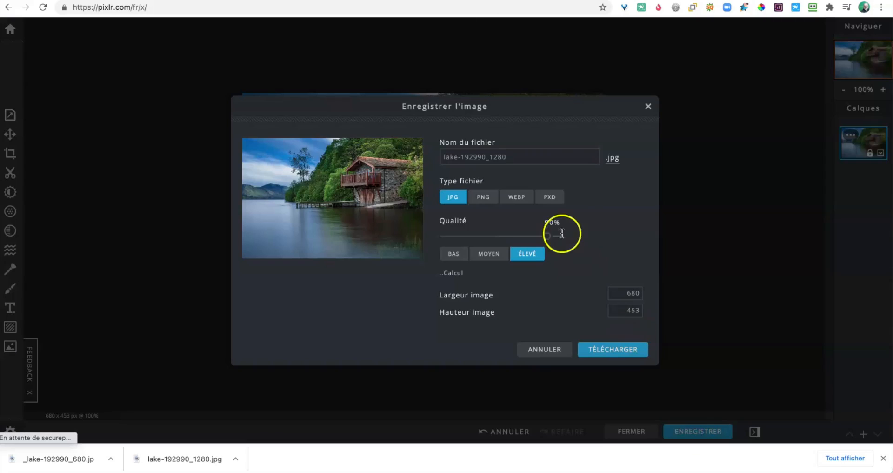
{"action": "left_click", "coordinate": [443, 156]}
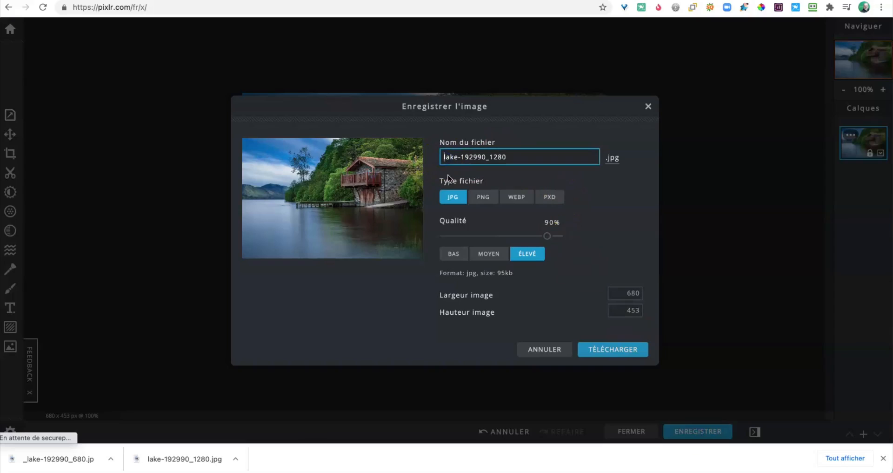
{"action": "type", "text": "____"}
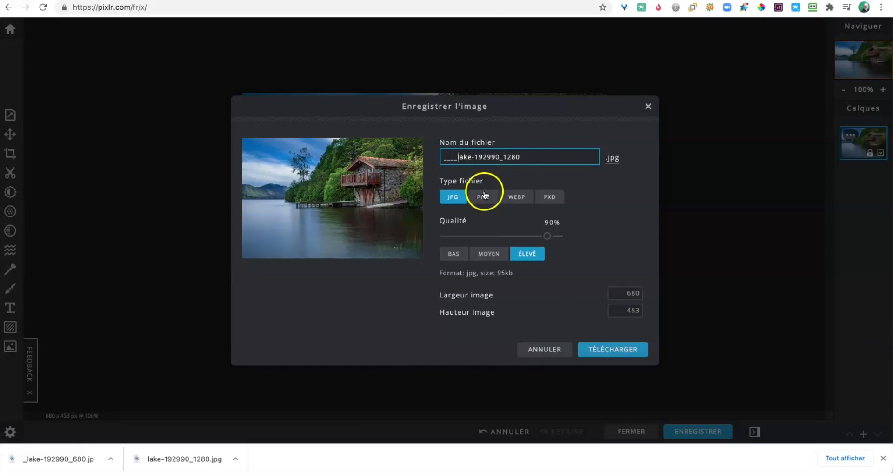
{"action": "left_click_drag", "start_coordinate": [521, 156], "coordinate": [498, 155]}
{"action": "type", "text": "_68"}
Step: Set the JPG quality to 75% and save the image as a JPEG in the Téléchargements folder
{"action": "left_click_drag", "start_coordinate": [548, 236], "coordinate": [526, 238]}
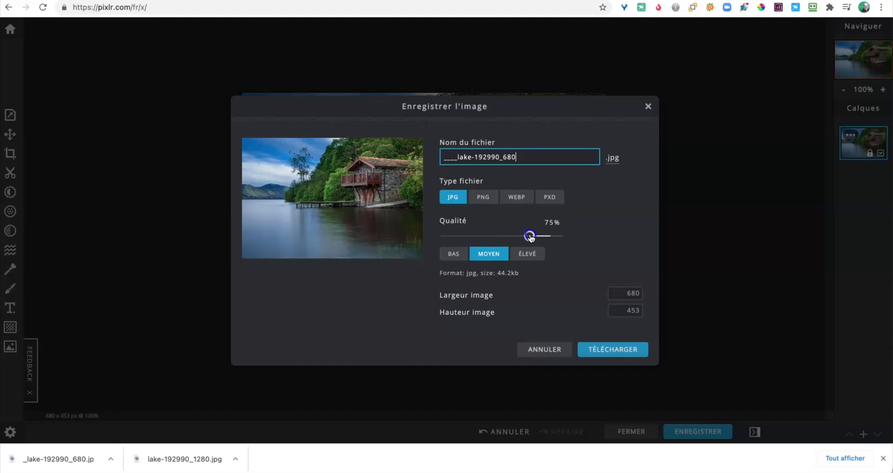
{"action": "left_click_drag", "start_coordinate": [531, 237], "coordinate": [531, 238]}
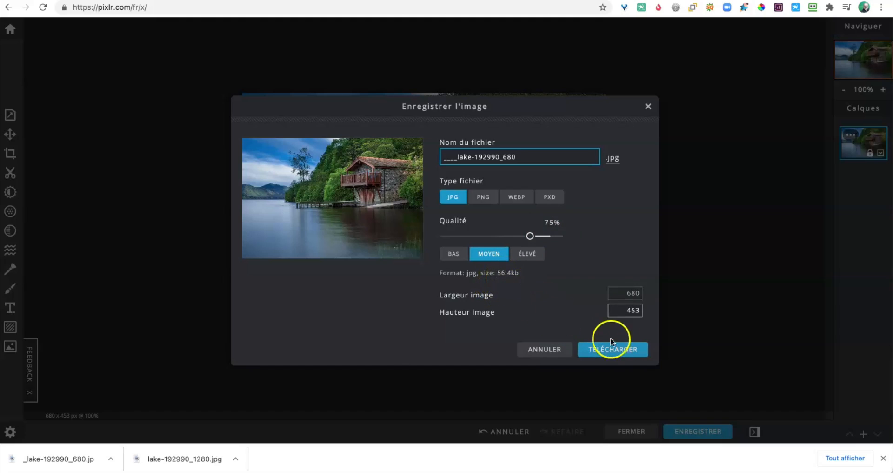
{"action": "left_click", "coordinate": [619, 349]}
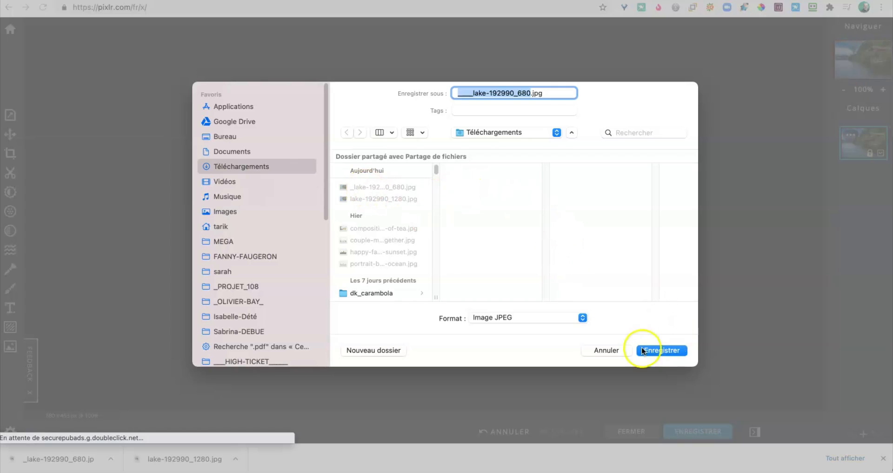
{"action": "left_click", "coordinate": [669, 352]}
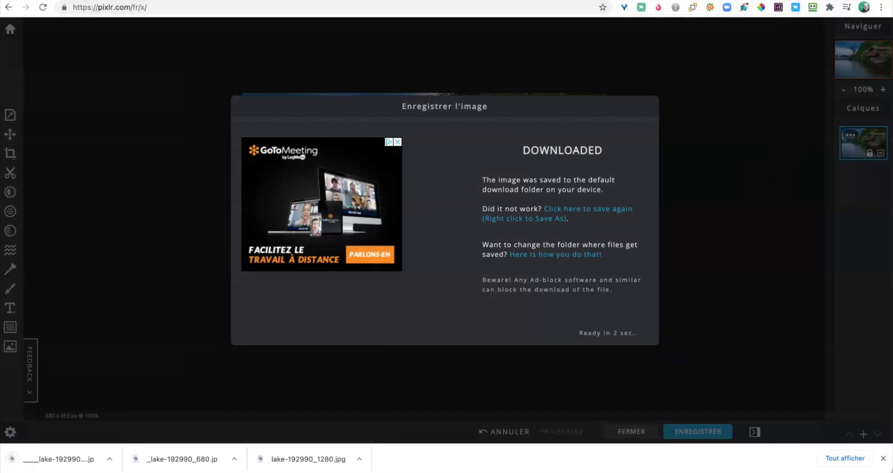
Step: Switch to the WordPress article, open it for editing and add an empty line below the first lake image
{"action": "left_click", "coordinate": [574, 0]}
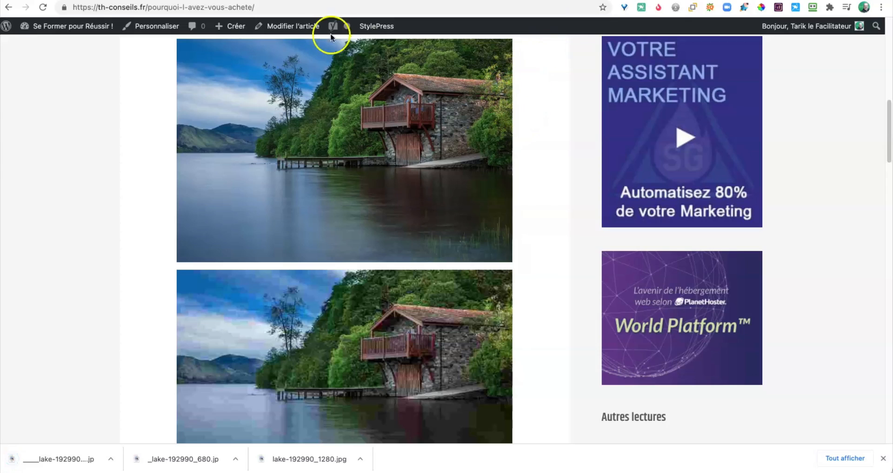
{"action": "left_click", "coordinate": [293, 29]}
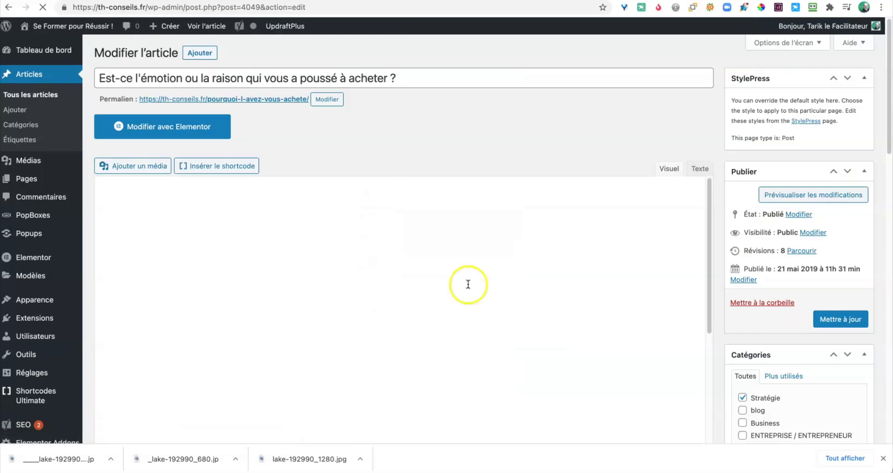
{"action": "scroll", "coordinate": [677, 364], "scroll_direction": "down", "scroll_amount": 3}
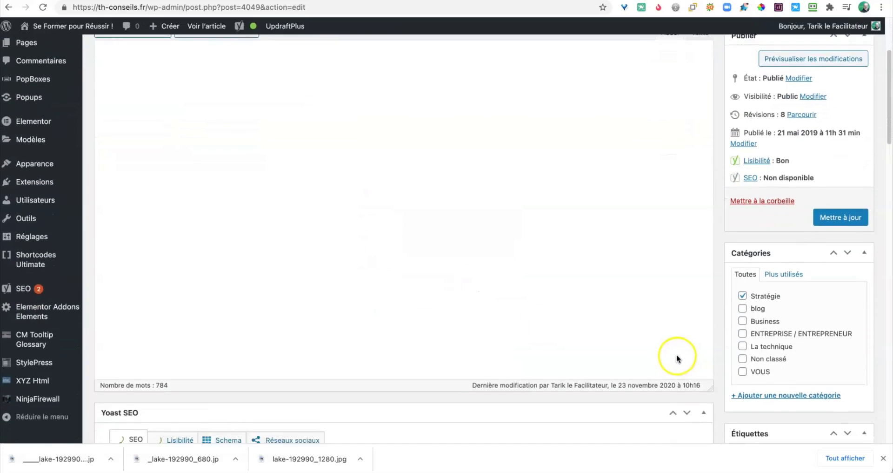
{"action": "scroll", "coordinate": [680, 354], "scroll_direction": "down", "scroll_amount": 3}
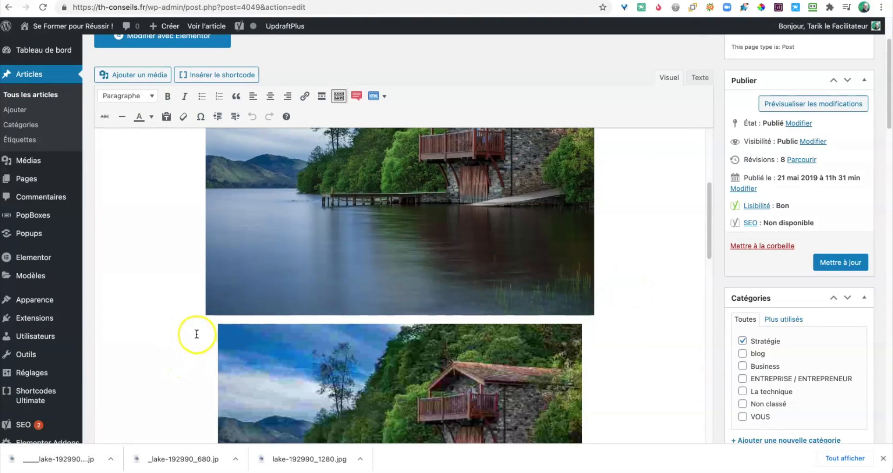
{"action": "left_click", "coordinate": [603, 297]}
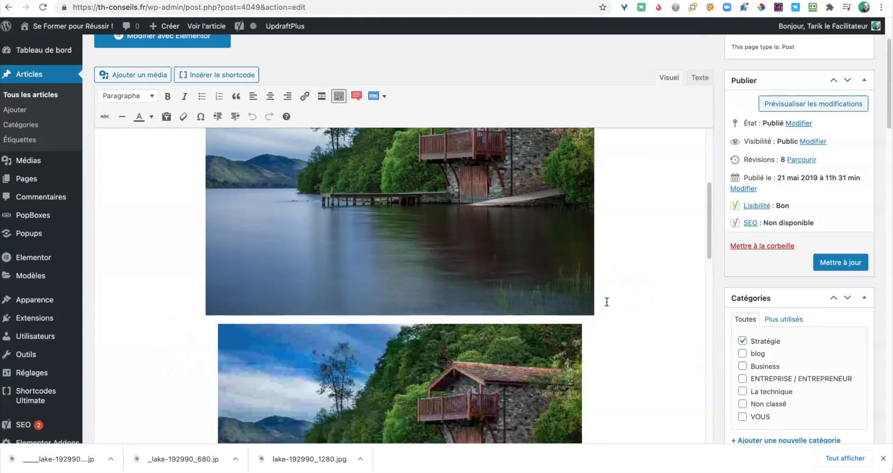
{"action": "key", "text": "Return"}
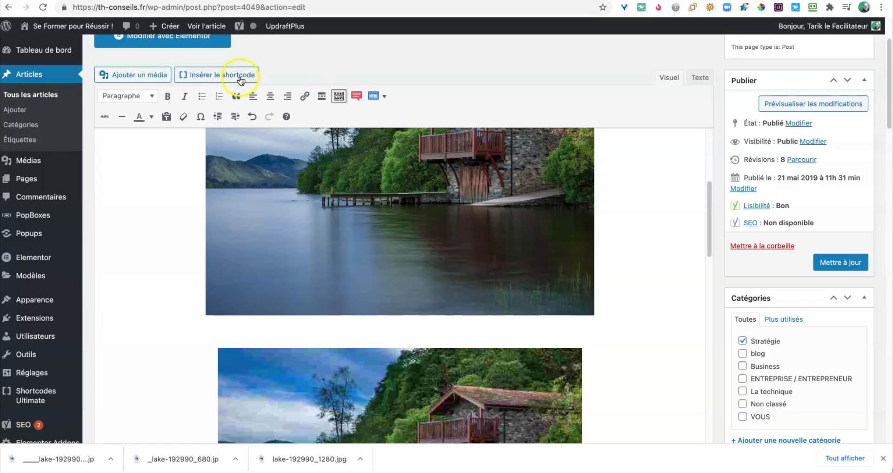
Step: Upload ____lake-192990_680.jpg from the Téléchargements folder as a media file and insert it into the article
{"action": "left_click", "coordinate": [161, 74]}
{"action": "left_click", "coordinate": [179, 69]}
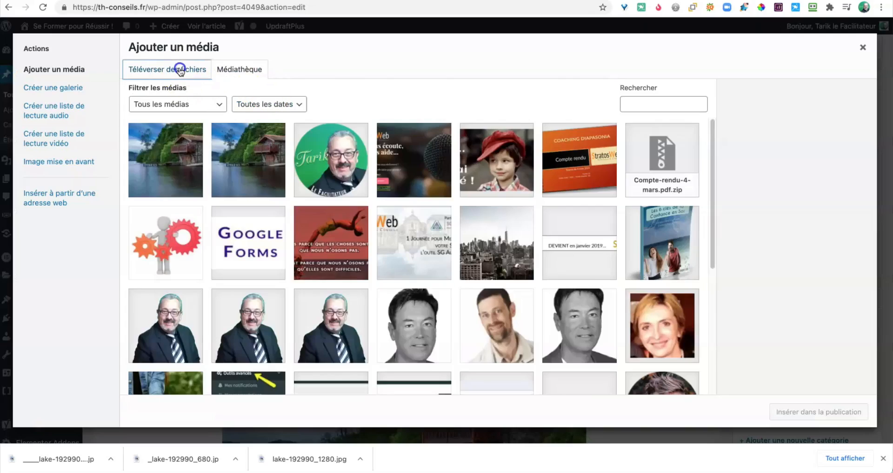
{"action": "left_click", "coordinate": [488, 231]}
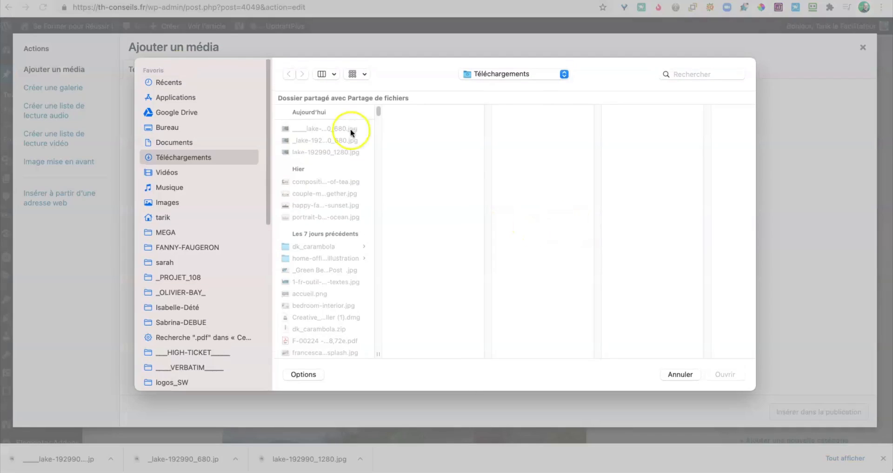
{"action": "left_click", "coordinate": [307, 129]}
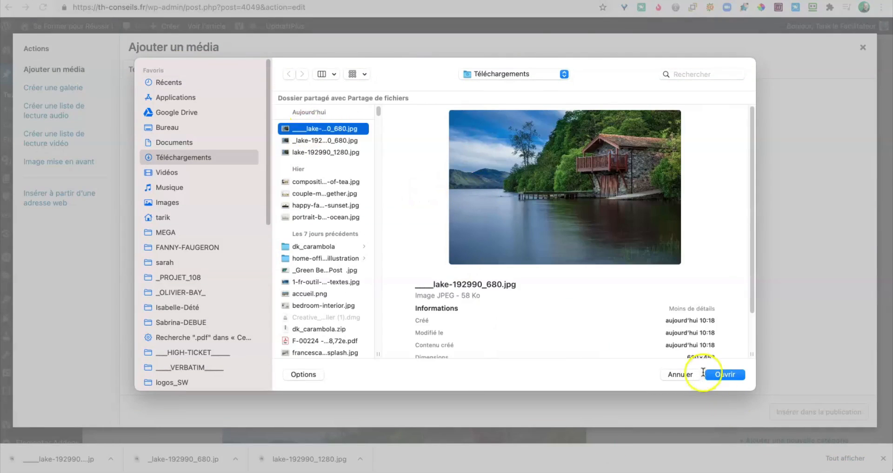
{"action": "left_click", "coordinate": [726, 374]}
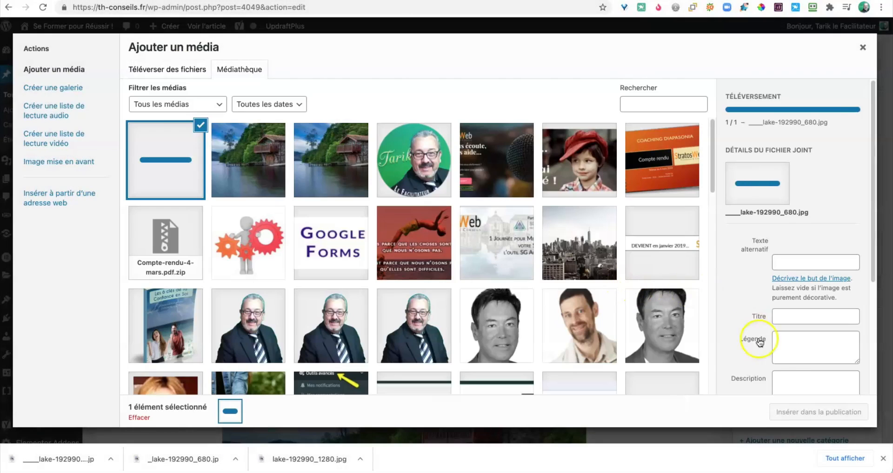
{"action": "left_click", "coordinate": [817, 411]}
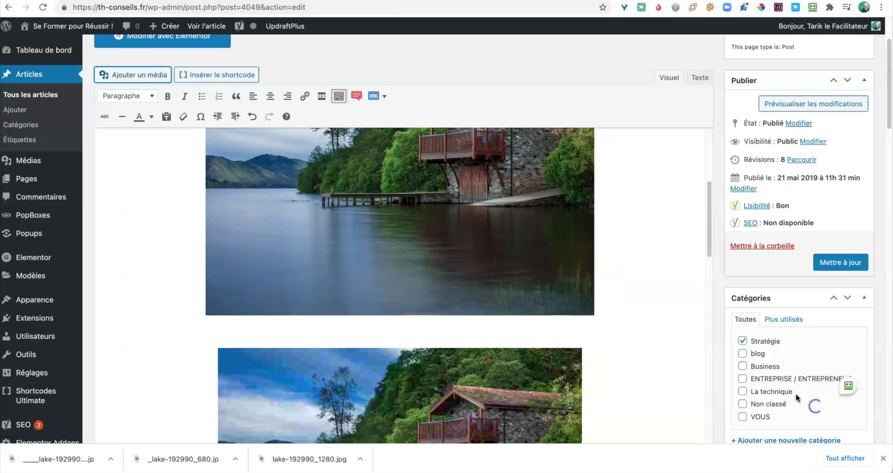
Step: Check the inserted image between the two other lake images, update the article and open the published post
{"action": "scroll", "coordinate": [650, 326], "scroll_direction": "down", "scroll_amount": 3}
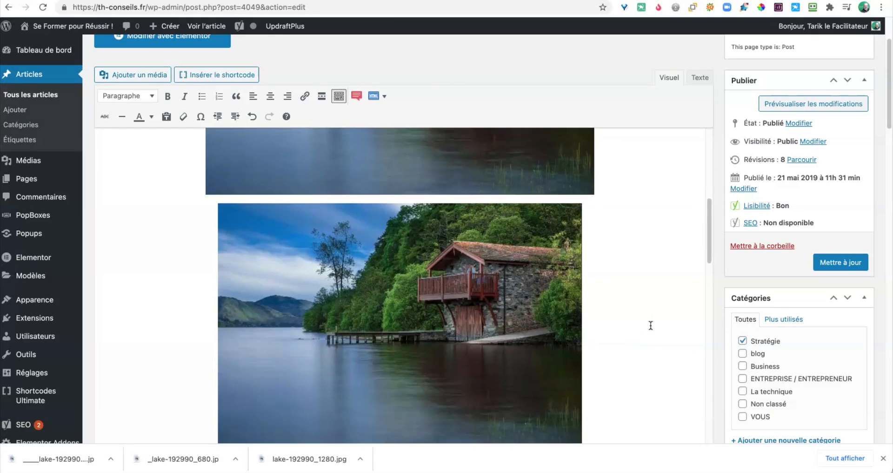
{"action": "scroll", "coordinate": [616, 313], "scroll_direction": "up", "scroll_amount": 2}
{"action": "scroll", "coordinate": [319, 239], "scroll_direction": "up", "scroll_amount": 5}
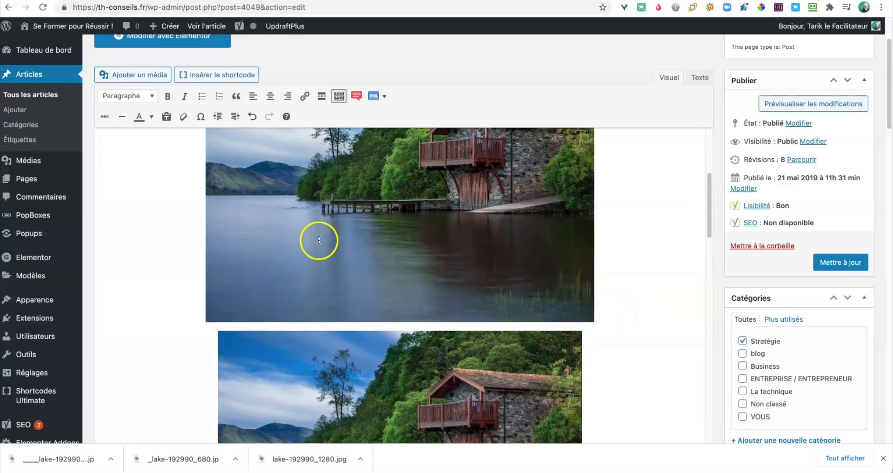
{"action": "scroll", "coordinate": [319, 240], "scroll_direction": "down", "scroll_amount": 6}
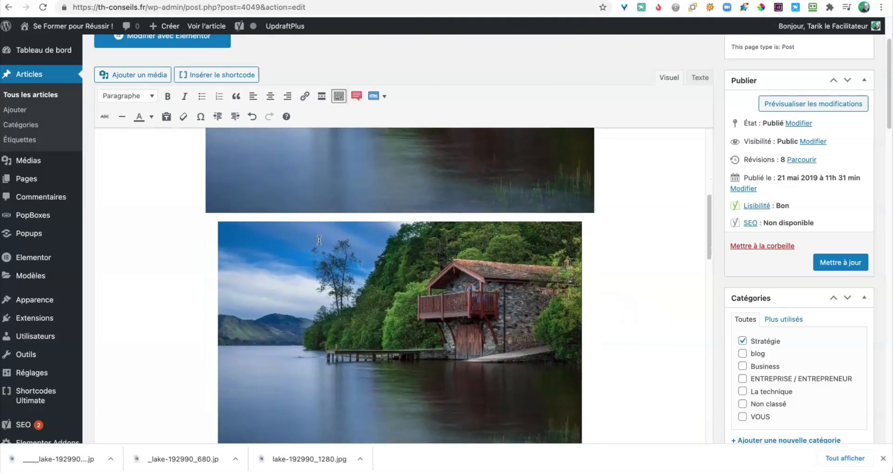
{"action": "scroll", "coordinate": [485, 272], "scroll_direction": "up", "scroll_amount": 2}
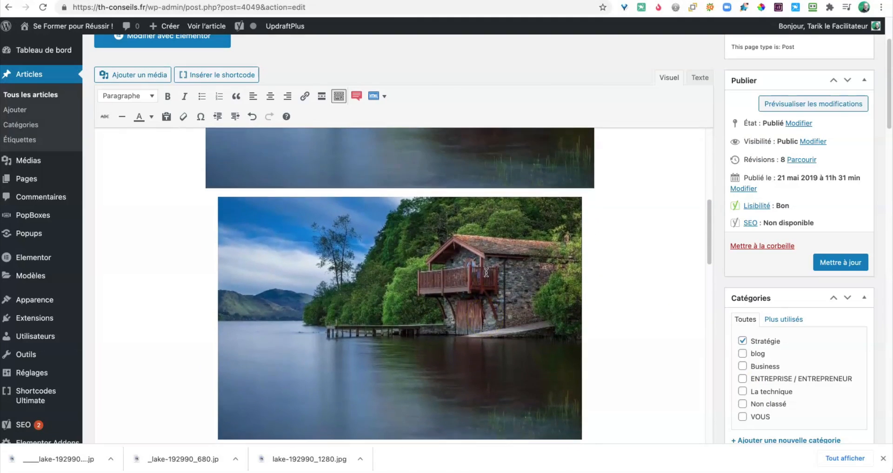
{"action": "left_click", "coordinate": [849, 262]}
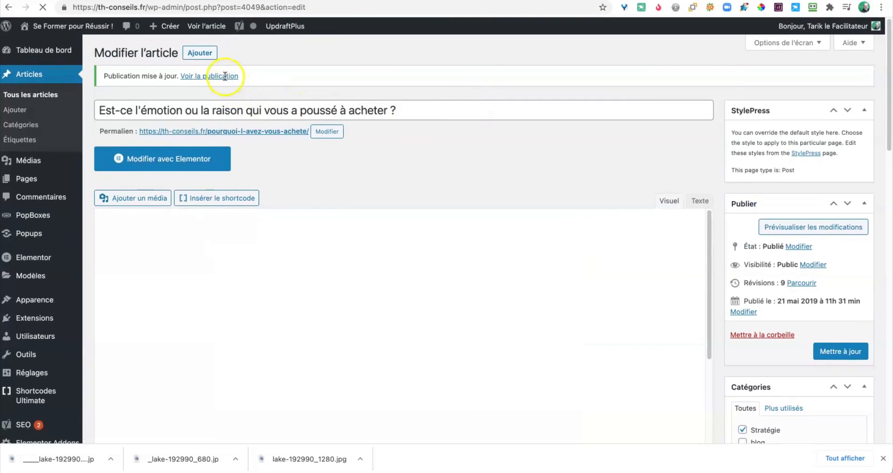
{"action": "left_click", "coordinate": [209, 77]}
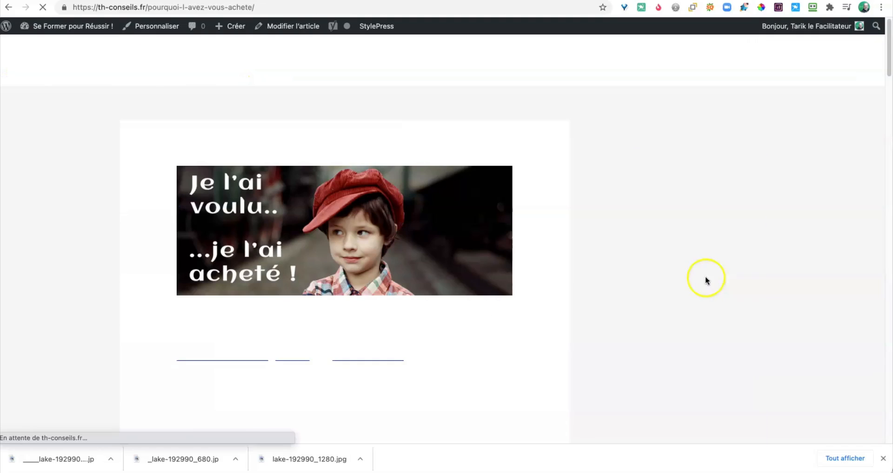
Step: Compare the visual quality of the lake images in the published article, dismissing the browser's downloads bar
{"action": "scroll", "coordinate": [575, 290], "scroll_direction": "down", "scroll_amount": 15}
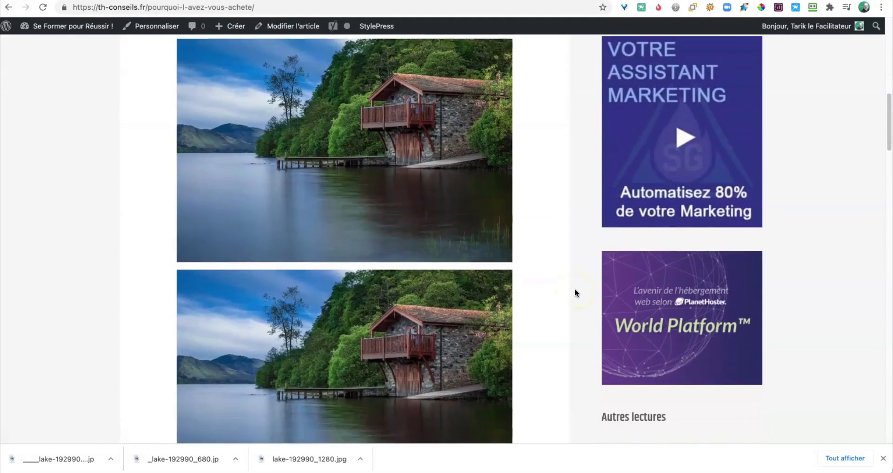
{"action": "scroll", "coordinate": [576, 292], "scroll_direction": "up", "scroll_amount": 1}
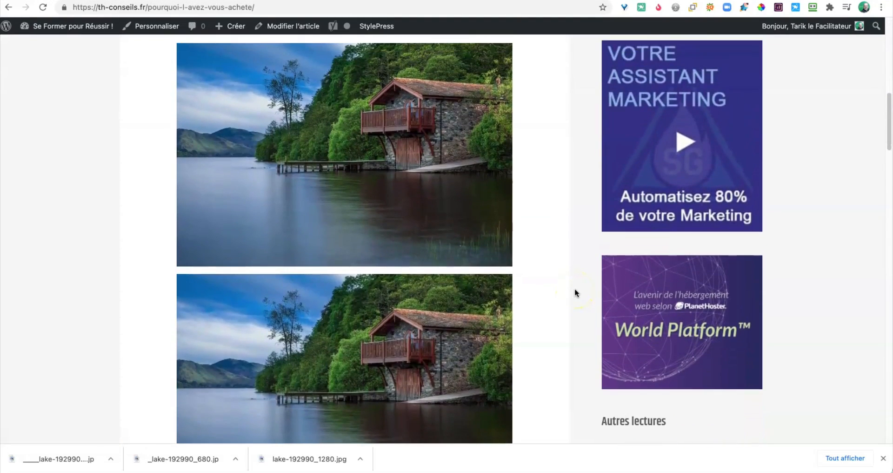
{"action": "left_click", "coordinate": [883, 458]}
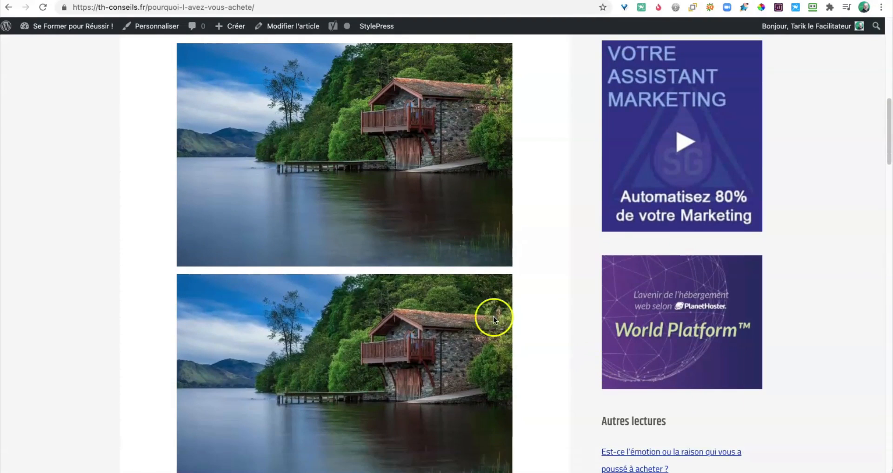
{"action": "scroll", "coordinate": [529, 279], "scroll_direction": "down", "scroll_amount": 1}
{"action": "scroll", "coordinate": [530, 282], "scroll_direction": "down", "scroll_amount": 1}
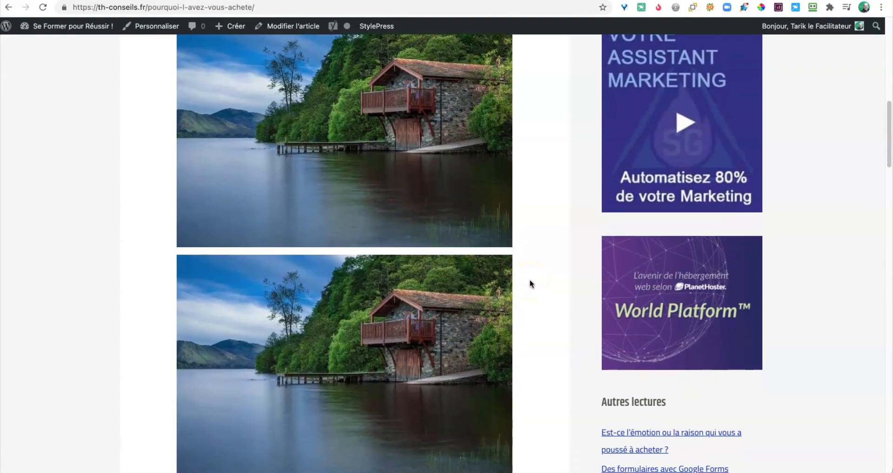
{"action": "scroll", "coordinate": [530, 284], "scroll_direction": "up", "scroll_amount": 1}
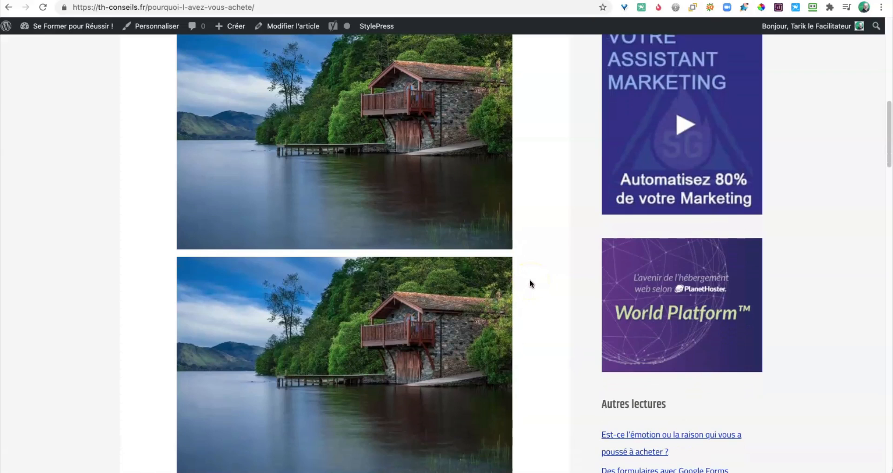
{"action": "scroll", "coordinate": [531, 283], "scroll_direction": "down", "scroll_amount": 6}
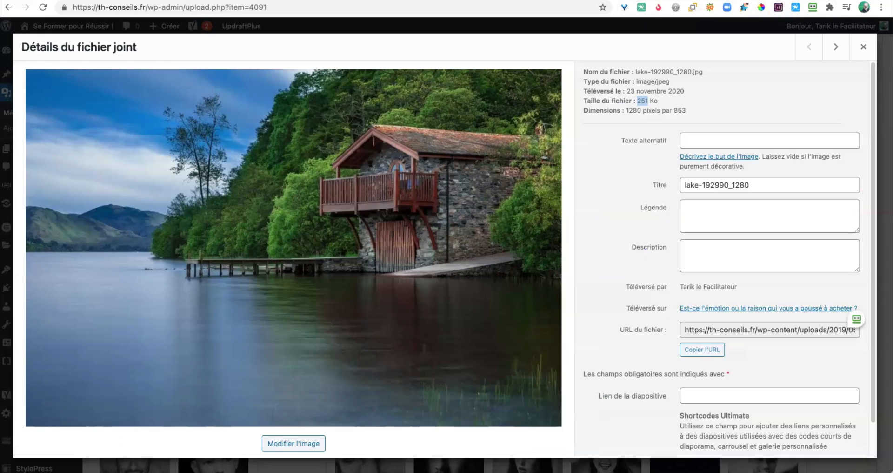
Step: Refresh the WordPress media library and open the attachment details of the original lake-192990_1280.jpg to check its file size
{"action": "left_click", "coordinate": [864, 46]}
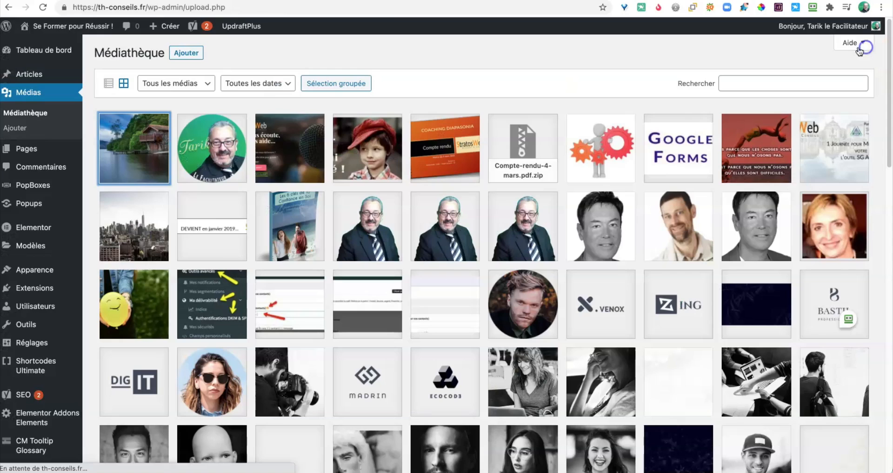
{"action": "left_click", "coordinate": [43, 7]}
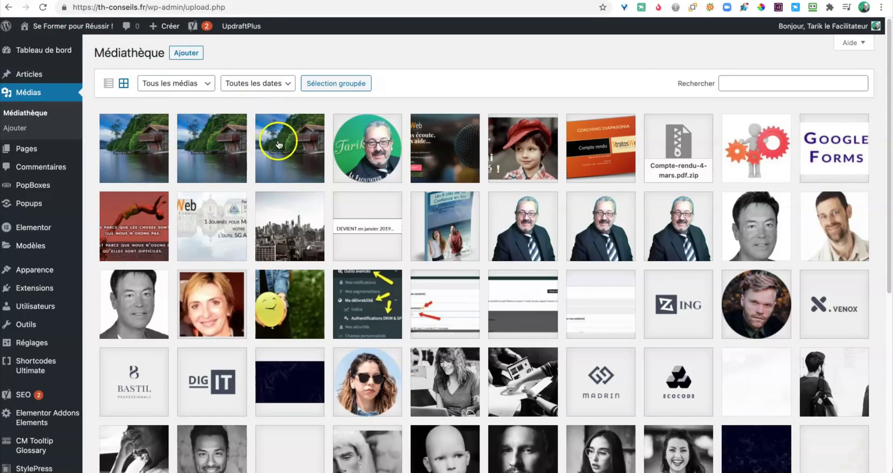
{"action": "left_click", "coordinate": [286, 142]}
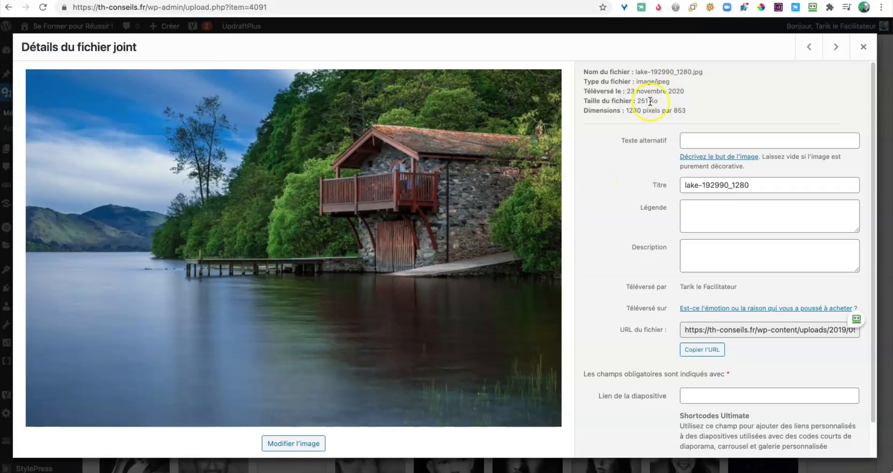
Step: Go to the attachment details of the over-compressed _lake-192990_680 image and permanently delete it from the media library
{"action": "left_click", "coordinate": [809, 47]}
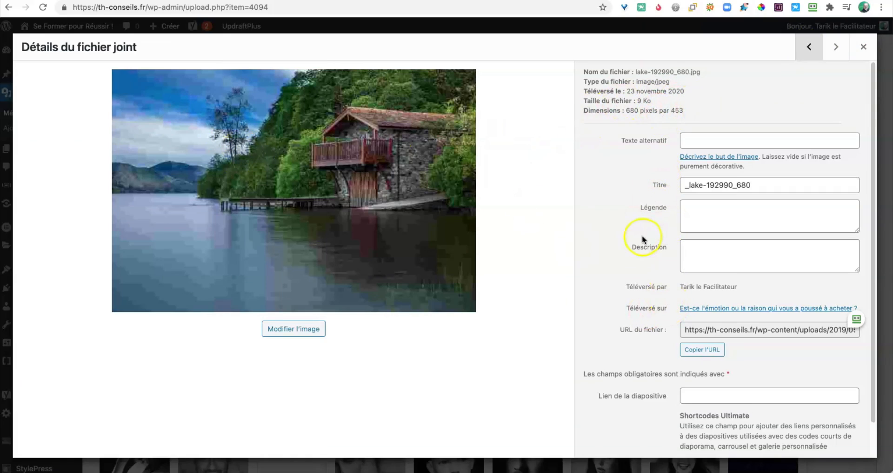
{"action": "scroll", "coordinate": [641, 237], "scroll_direction": "down", "scroll_amount": 2}
{"action": "left_click", "coordinate": [783, 444]}
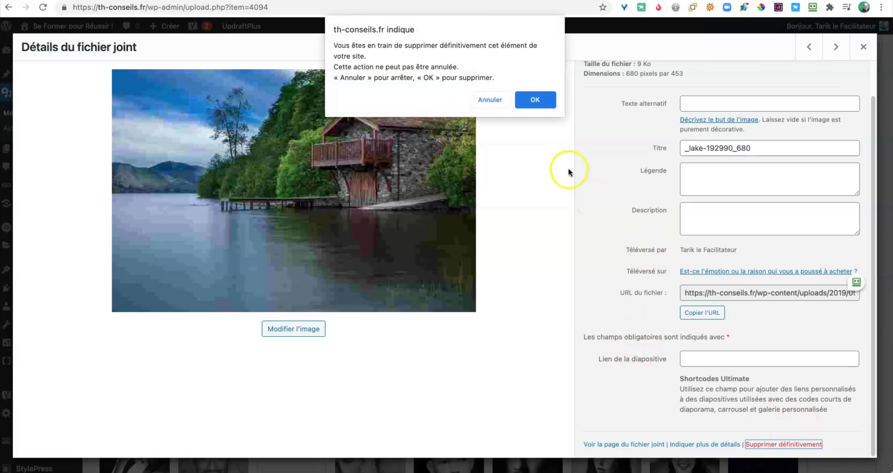
{"action": "left_click", "coordinate": [528, 99]}
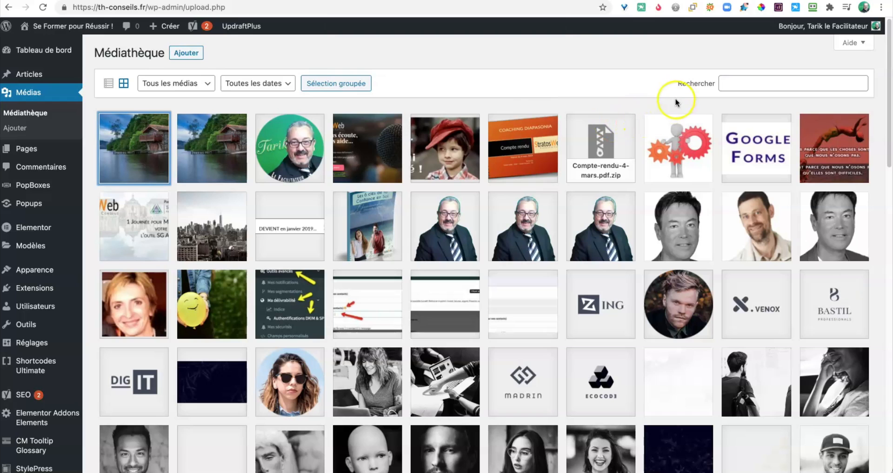
Step: Examine the file size of ____lake-192990_680 in its attachment details and move on to the original image's details
{"action": "left_click", "coordinate": [137, 148]}
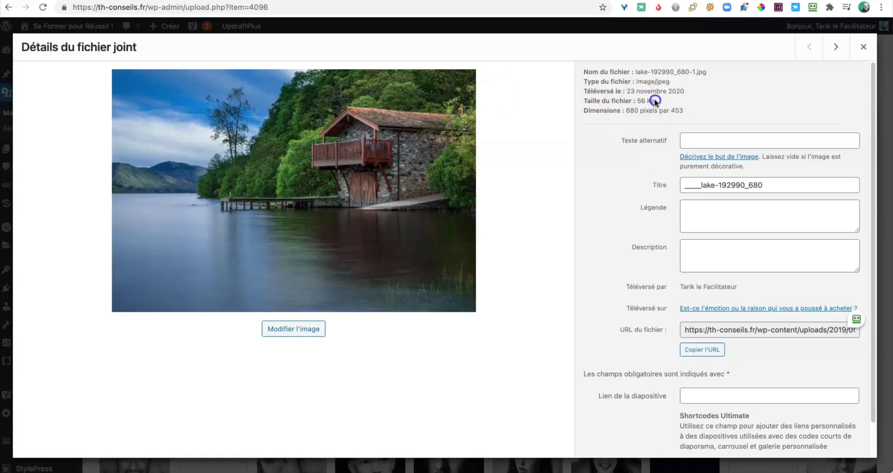
{"action": "left_click_drag", "start_coordinate": [655, 101], "coordinate": [638, 100]}
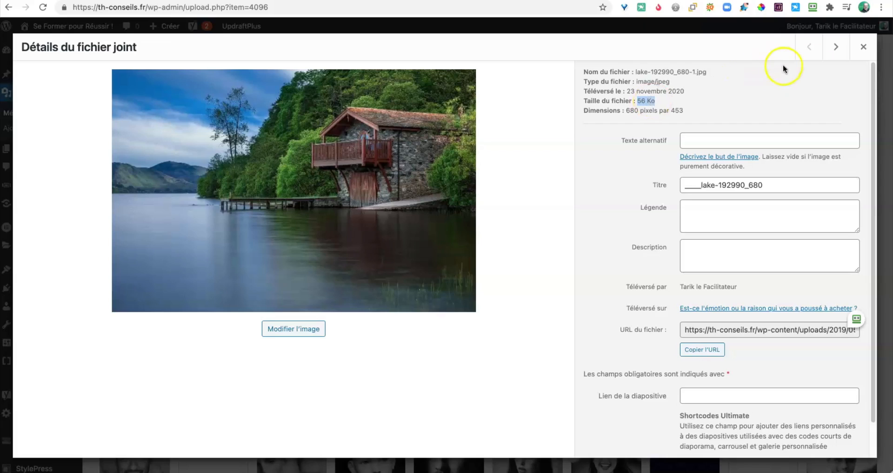
{"action": "left_click", "coordinate": [840, 52]}
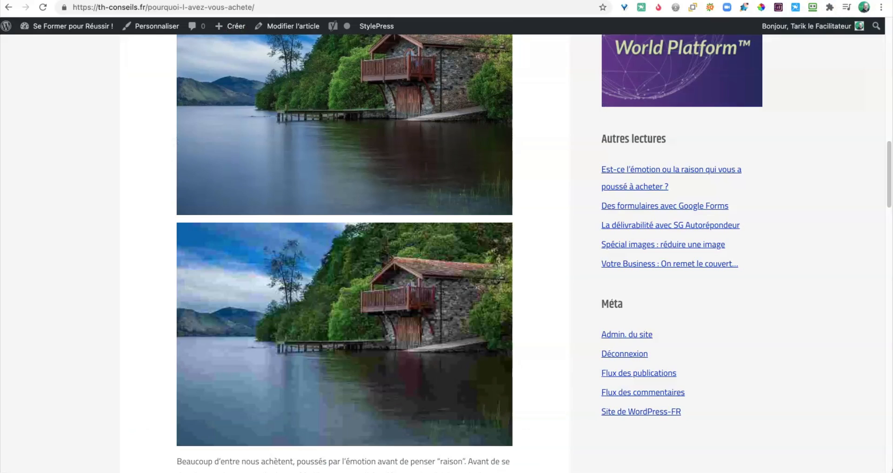
Step: Return to the published article and compare the original lake image with the optimised 680 px version below it
{"action": "scroll", "coordinate": [552, 82], "scroll_direction": "up", "scroll_amount": 5}
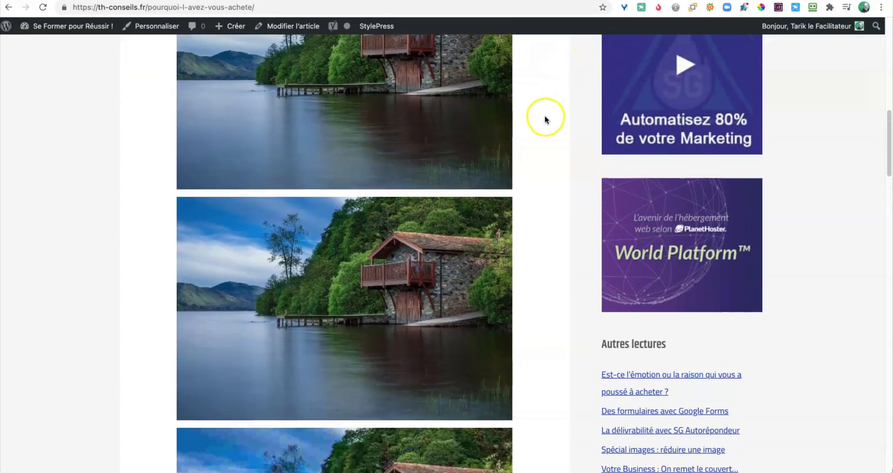
{"action": "scroll", "coordinate": [546, 120], "scroll_direction": "up", "scroll_amount": 1}
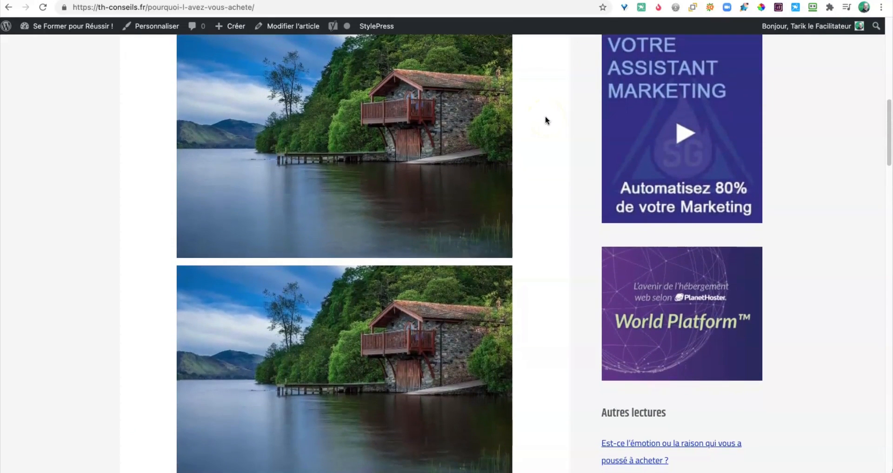
{"action": "scroll", "coordinate": [545, 116], "scroll_direction": "down", "scroll_amount": 1}
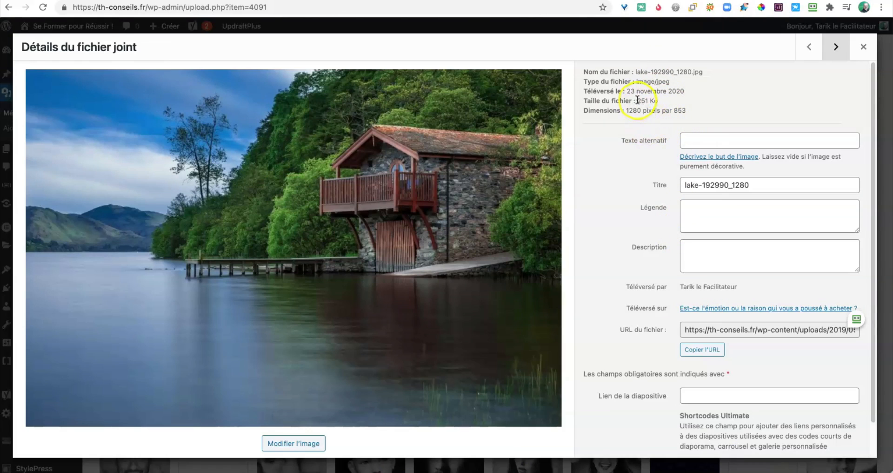
Step: Highlight the file size of the original lake-192990_1280.jpg, then the file size in the previous attachment's details to compare them
{"action": "left_click_drag", "start_coordinate": [637, 100], "coordinate": [658, 101]}
{"action": "left_click", "coordinate": [809, 47]}
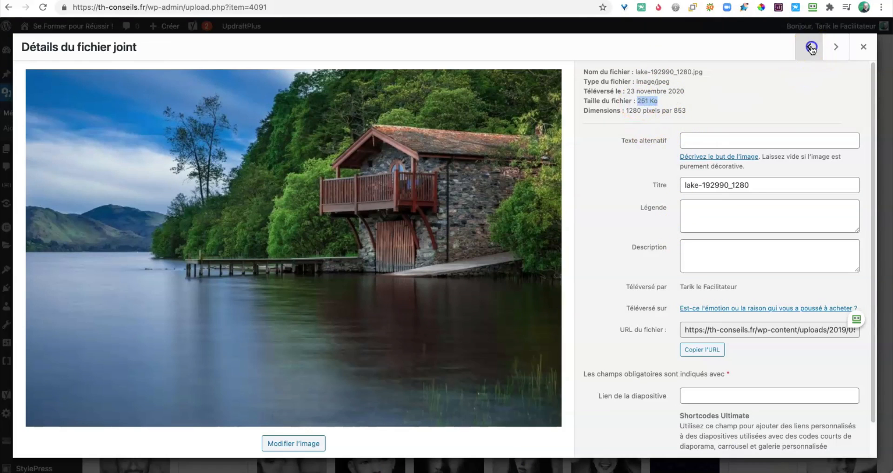
{"action": "left_click_drag", "start_coordinate": [656, 101], "coordinate": [642, 100]}
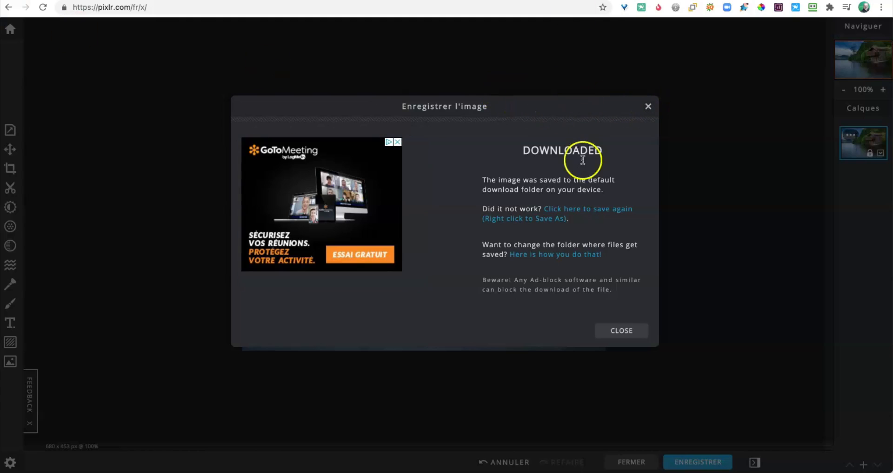
Step: Close Pixlr X's save confirmation, switch to Pixlr E and open the most recent lake-192990_1280.jpg from its history
{"action": "left_click", "coordinate": [648, 106]}
{"action": "left_click", "coordinate": [10, 32]}
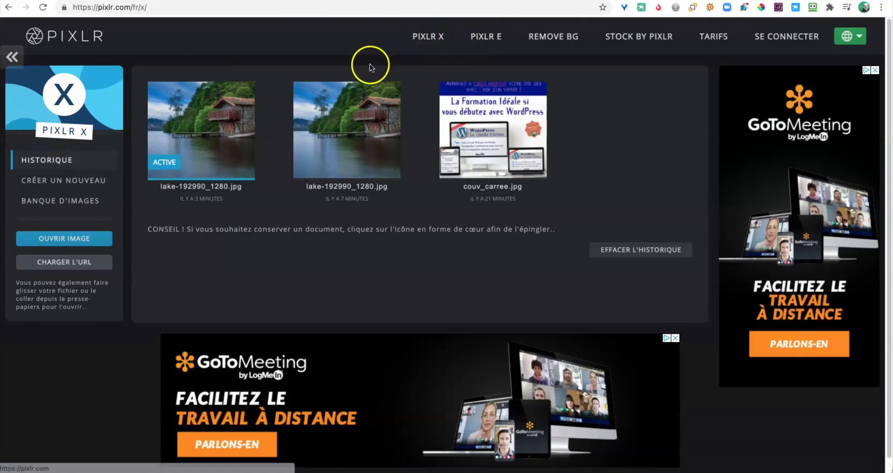
{"action": "left_click", "coordinate": [484, 41]}
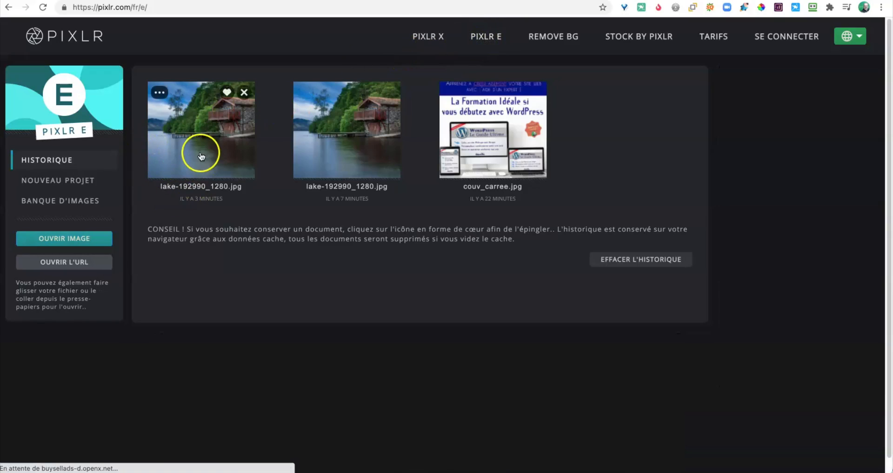
{"action": "left_click", "coordinate": [201, 155]}
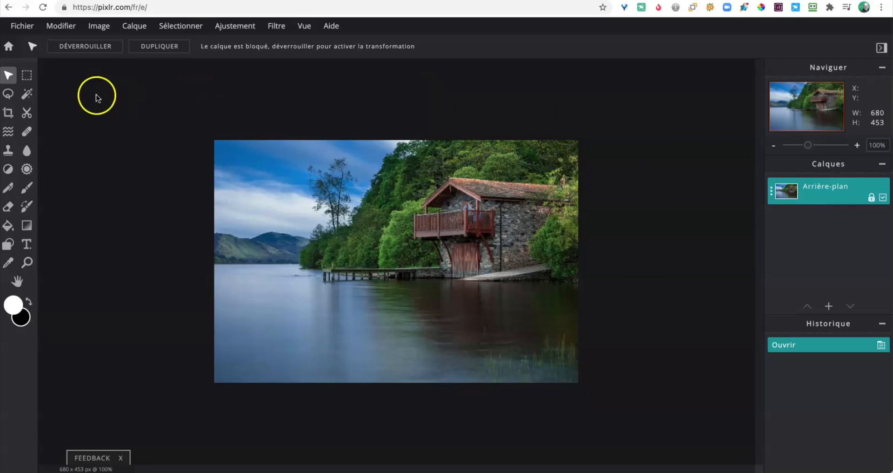
Step: Leave the Pixlr E editor and load the French Pixlr homepage at pixlr.com/fr/
{"action": "left_click", "coordinate": [8, 45]}
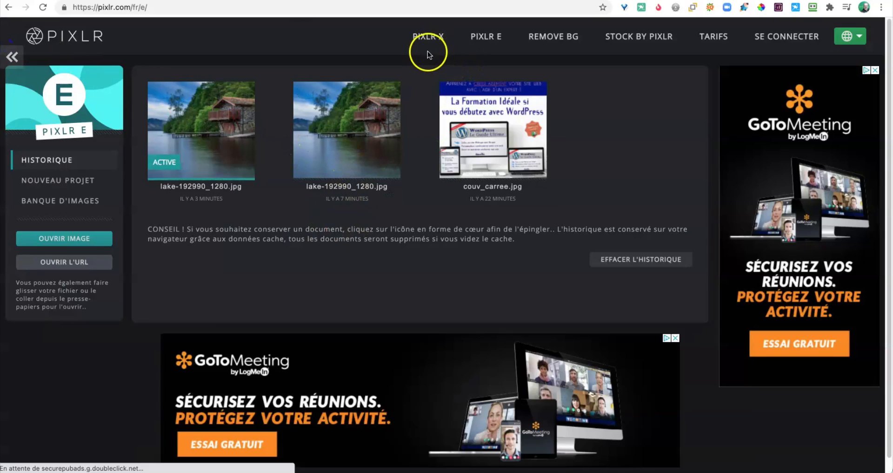
{"action": "left_click", "coordinate": [146, 7]}
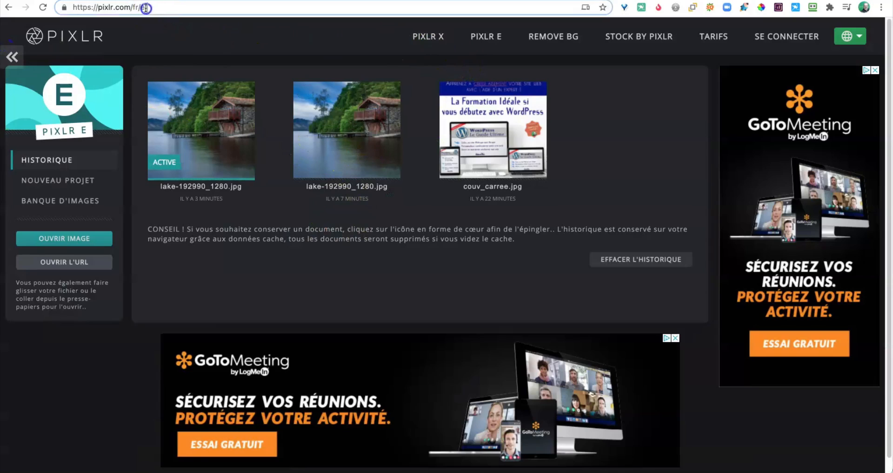
{"action": "key", "text": "BackSpace"}
{"action": "key", "text": "Return"}
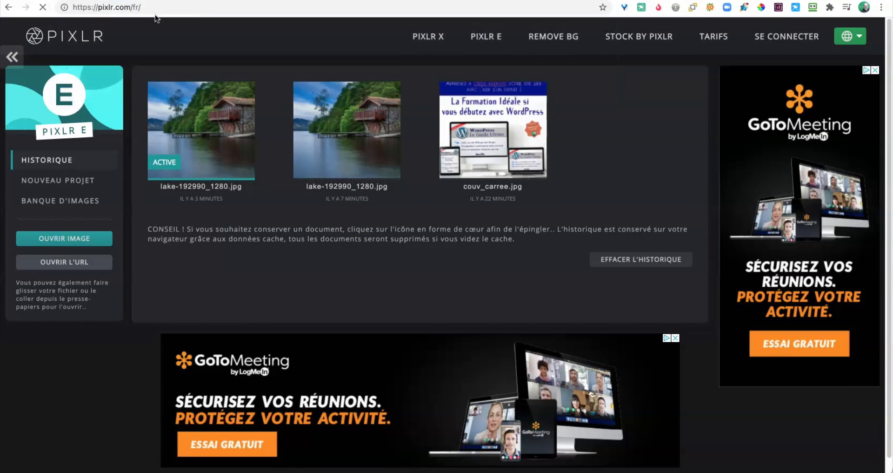
Step: Examine the Pixlr homepage, from the choice between Pixlr E and Pixlr X to the sections on smart tools, quick editing and mobile retouching
{"action": "scroll", "coordinate": [467, 287], "scroll_direction": "down", "scroll_amount": 3}
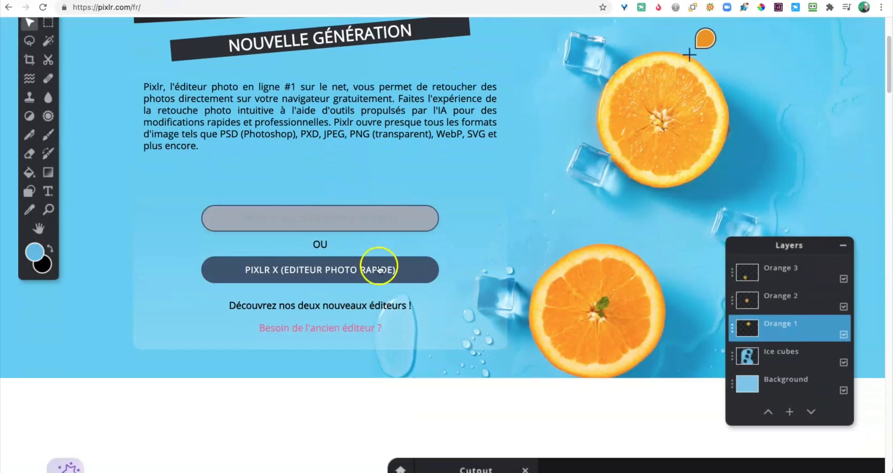
{"action": "scroll", "coordinate": [391, 259], "scroll_direction": "up", "scroll_amount": 2}
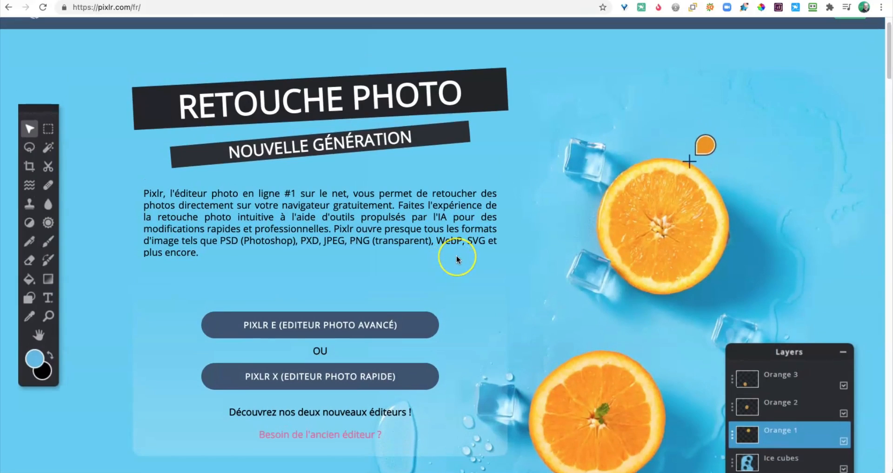
{"action": "scroll", "coordinate": [465, 261], "scroll_direction": "down", "scroll_amount": 1}
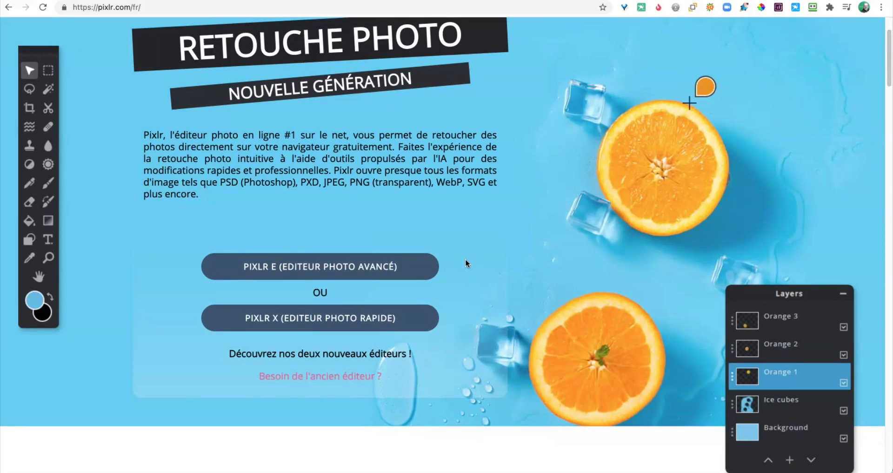
{"action": "scroll", "coordinate": [465, 313], "scroll_direction": "down", "scroll_amount": 2}
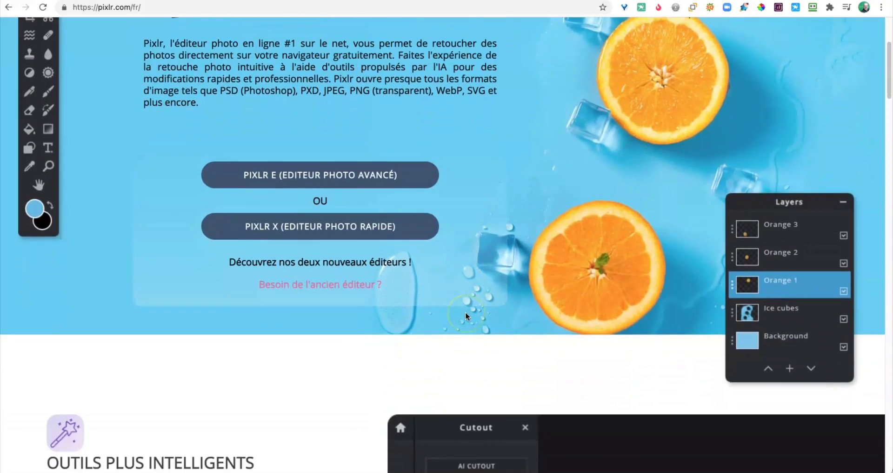
{"action": "scroll", "coordinate": [465, 313], "scroll_direction": "down", "scroll_amount": 10}
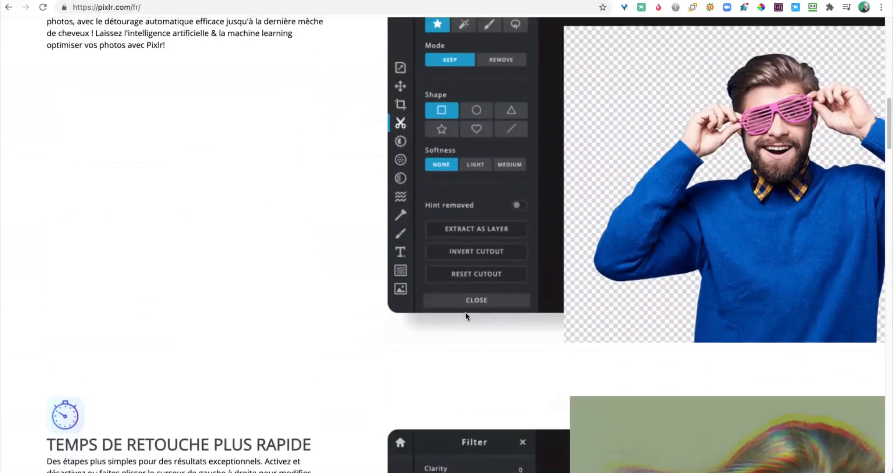
{"action": "scroll", "coordinate": [466, 315], "scroll_direction": "down", "scroll_amount": 12}
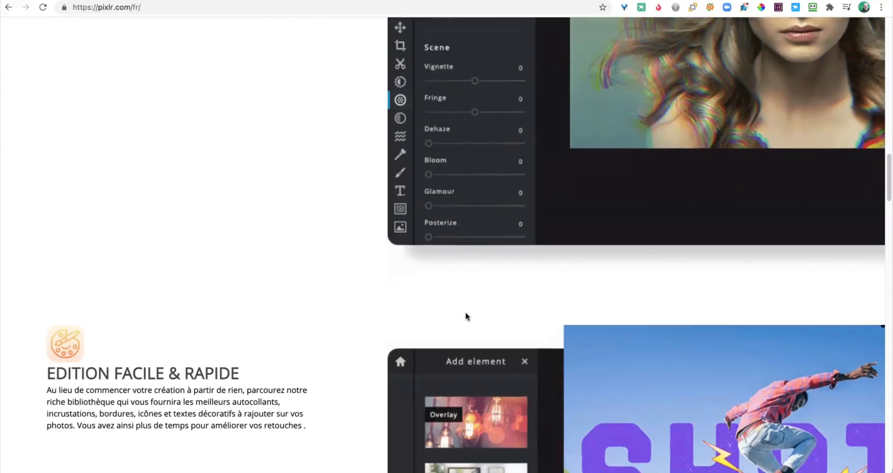
{"action": "scroll", "coordinate": [465, 313], "scroll_direction": "down", "scroll_amount": 6}
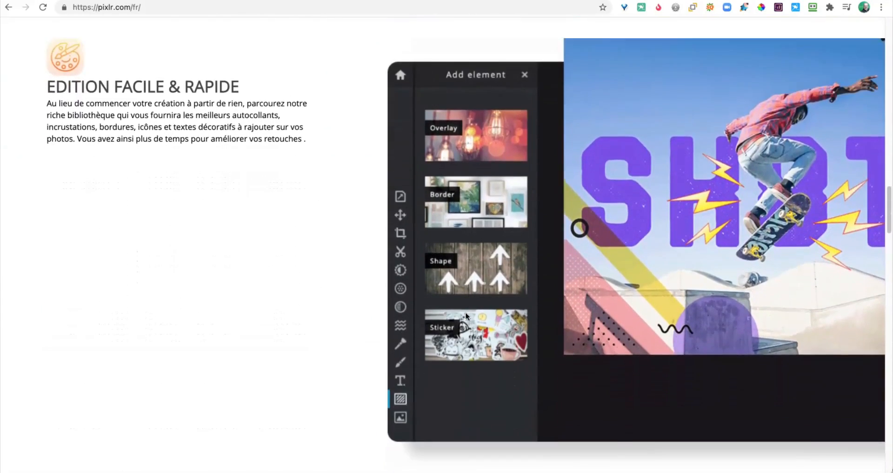
{"action": "scroll", "coordinate": [465, 311], "scroll_direction": "down", "scroll_amount": 9}
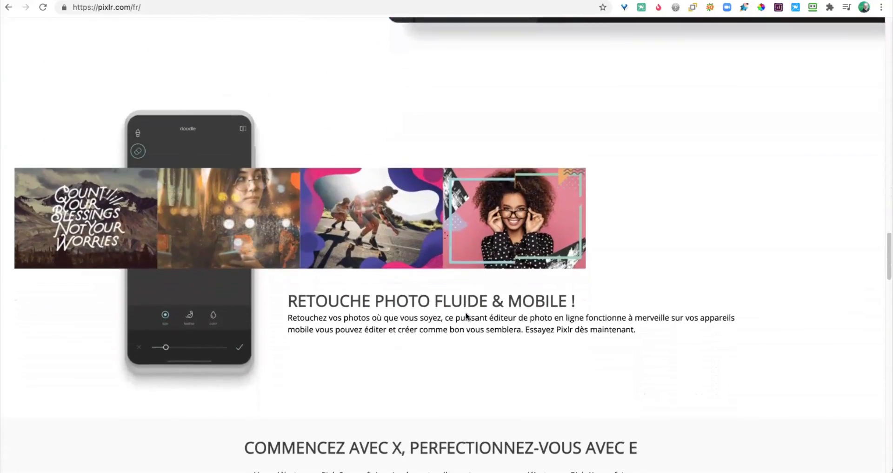
{"action": "scroll", "coordinate": [466, 315], "scroll_direction": "down", "scroll_amount": 1}
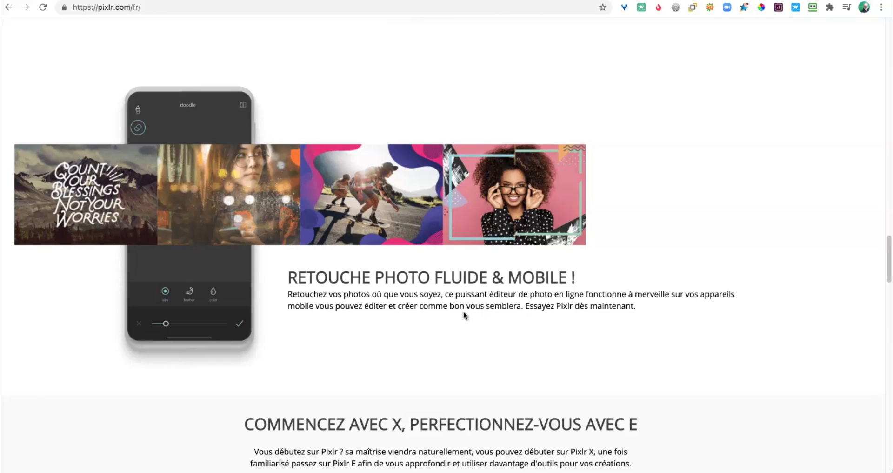
{"action": "scroll", "coordinate": [463, 315], "scroll_direction": "up", "scroll_amount": 10}
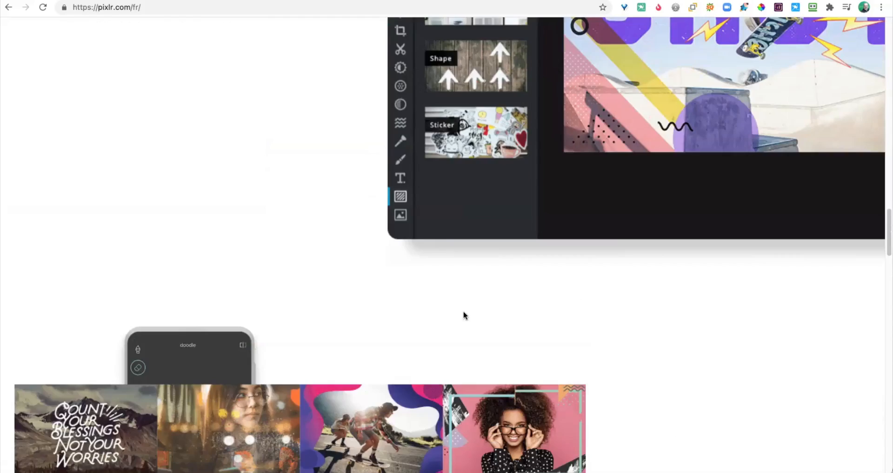
{"action": "scroll", "coordinate": [463, 315], "scroll_direction": "up", "scroll_amount": 2}
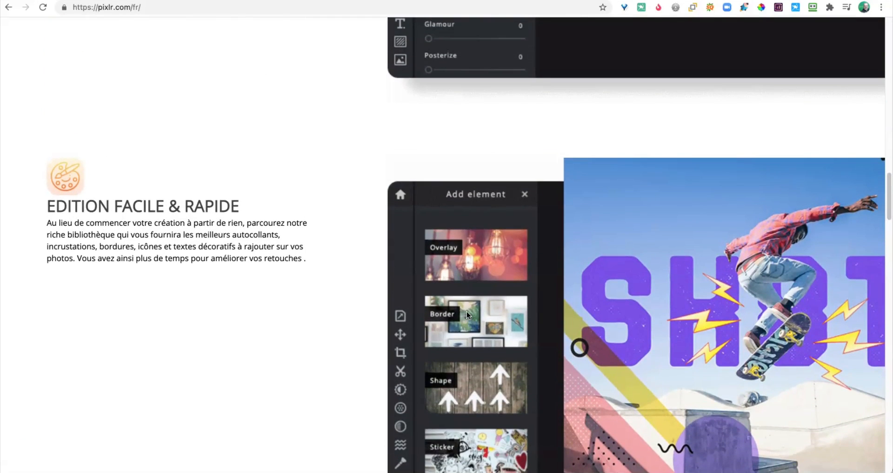
{"action": "scroll", "coordinate": [467, 314], "scroll_direction": "up", "scroll_amount": 20}
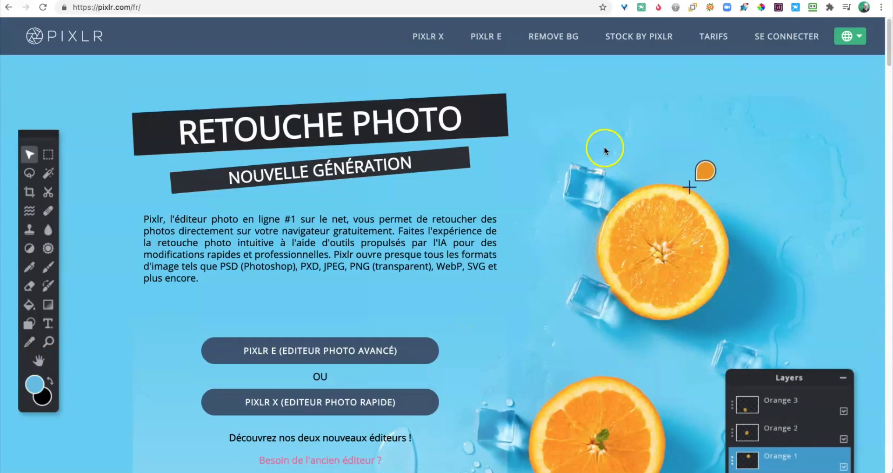
Step: Open Pixlr's pricing page and compare the features of the free, Premium and Creative Pack plans
{"action": "left_click", "coordinate": [710, 38]}
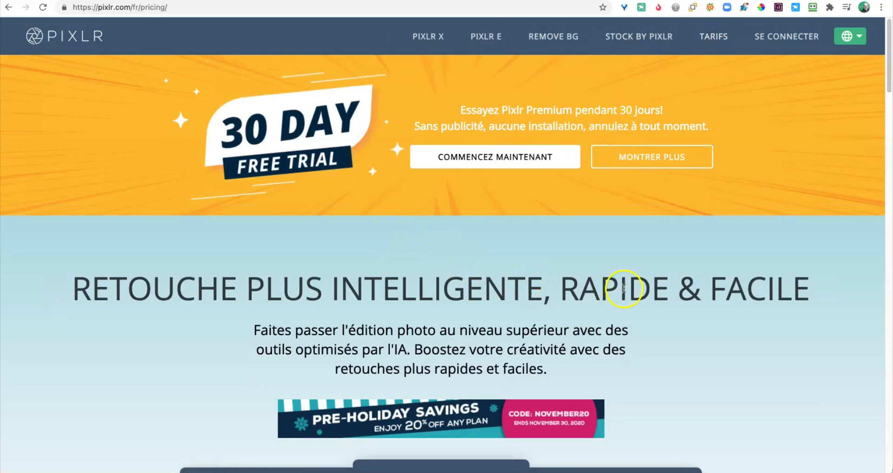
{"action": "scroll", "coordinate": [633, 290], "scroll_direction": "down", "scroll_amount": 5}
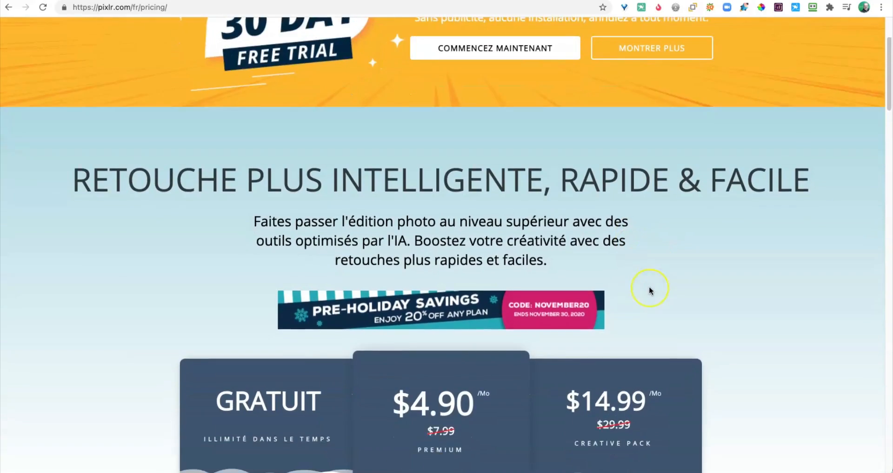
{"action": "scroll", "coordinate": [649, 286], "scroll_direction": "down", "scroll_amount": 4}
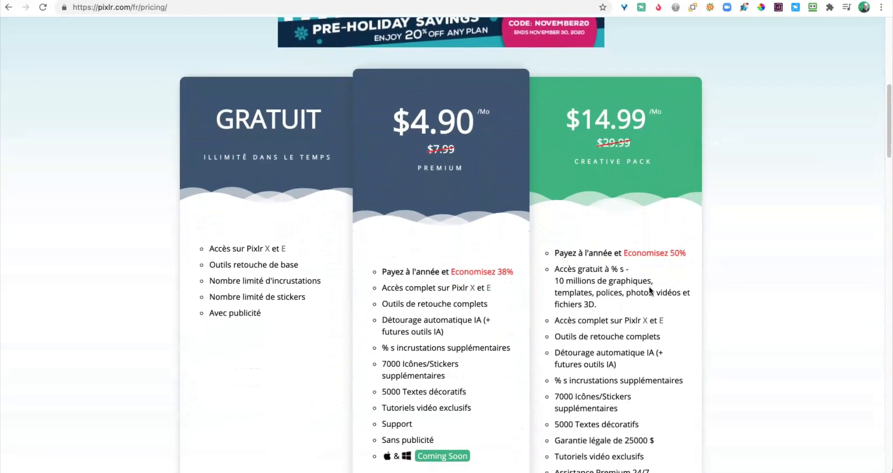
{"action": "scroll", "coordinate": [649, 286], "scroll_direction": "down", "scroll_amount": 1}
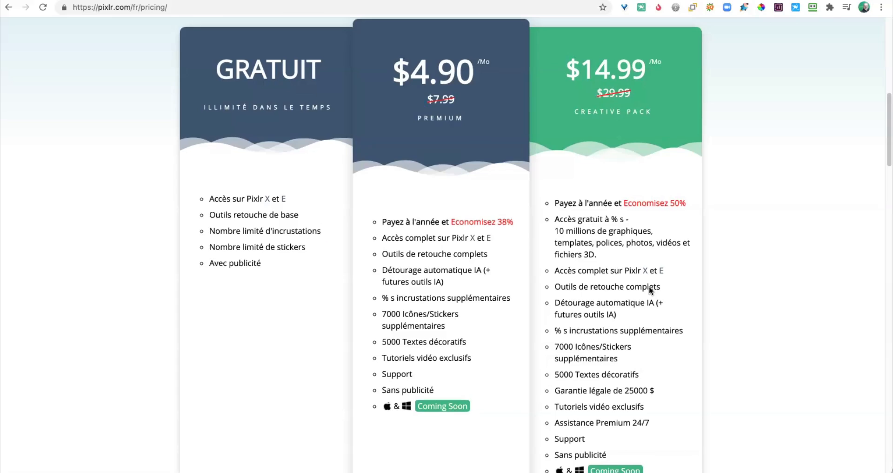
{"action": "scroll", "coordinate": [649, 286], "scroll_direction": "up", "scroll_amount": 1}
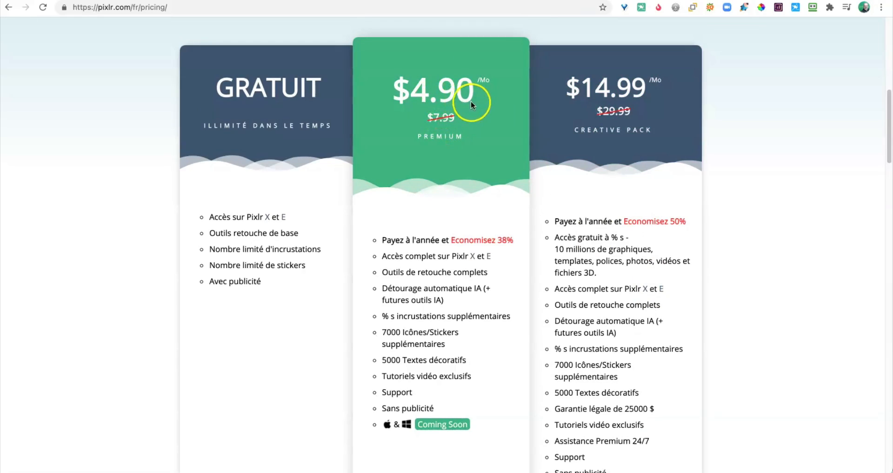
{"action": "scroll", "coordinate": [479, 139], "scroll_direction": "down", "scroll_amount": 4}
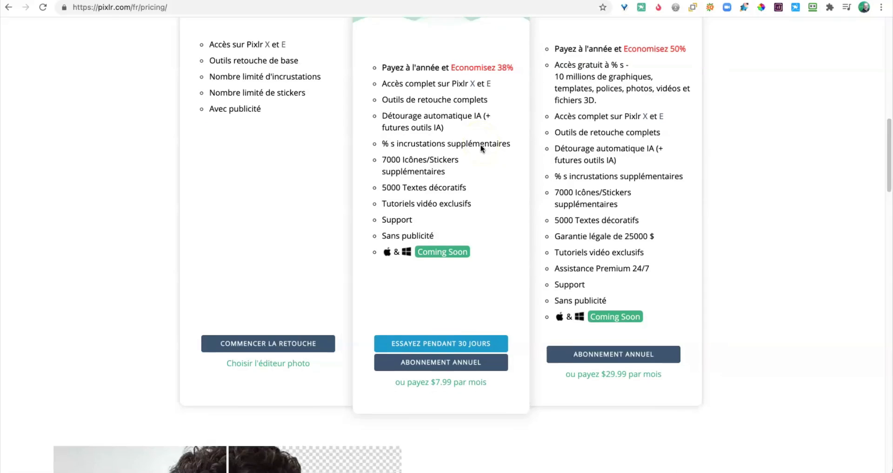
Step: Compare the before and after versions of the Détourage IA and Incrustations stylées sample photos on the pricing page
{"action": "scroll", "coordinate": [482, 148], "scroll_direction": "down", "scroll_amount": 9}
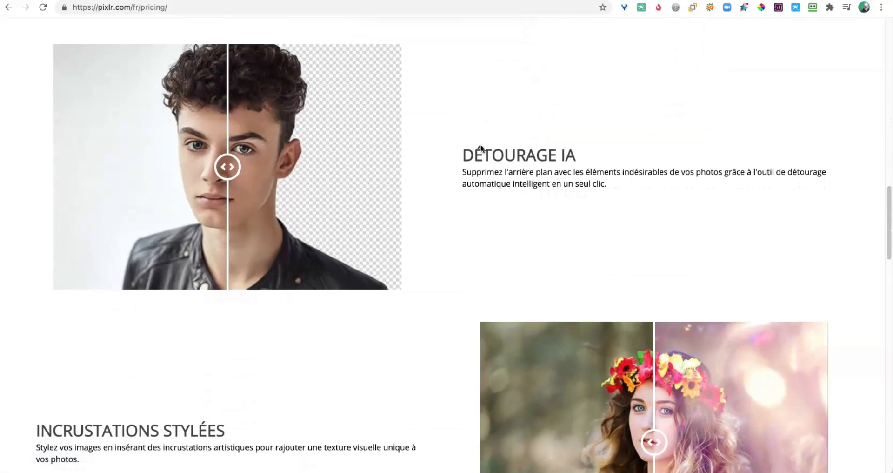
{"action": "left_click", "coordinate": [479, 174]}
{"action": "mouse_move", "coordinate": [227, 166]}
{"action": "left_mouse_down"}
{"action": "mouse_move", "coordinate": [347, 173]}
{"action": "mouse_move", "coordinate": [93, 161]}
{"action": "mouse_move", "coordinate": [309, 173]}
{"action": "mouse_move", "coordinate": [158, 174]}
{"action": "mouse_move", "coordinate": [263, 179]}
{"action": "mouse_move", "coordinate": [242, 168]}
{"action": "left_mouse_up"}
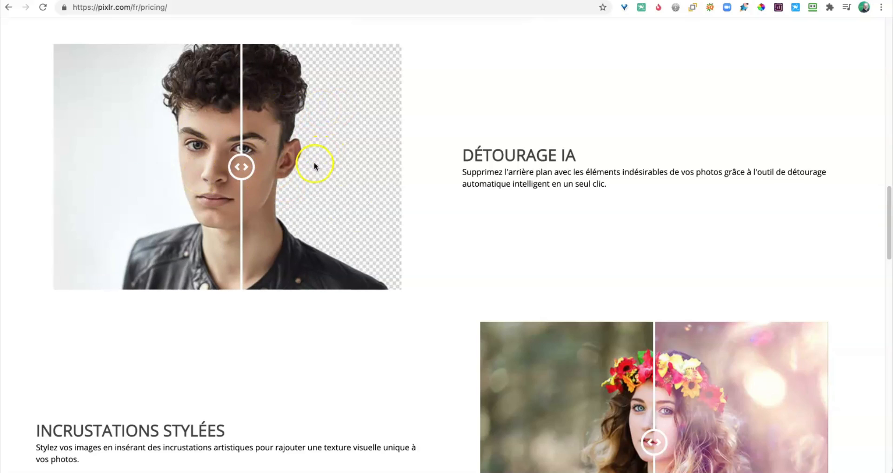
{"action": "scroll", "coordinate": [372, 215], "scroll_direction": "down", "scroll_amount": 3}
{"action": "scroll", "coordinate": [445, 233], "scroll_direction": "down", "scroll_amount": 4}
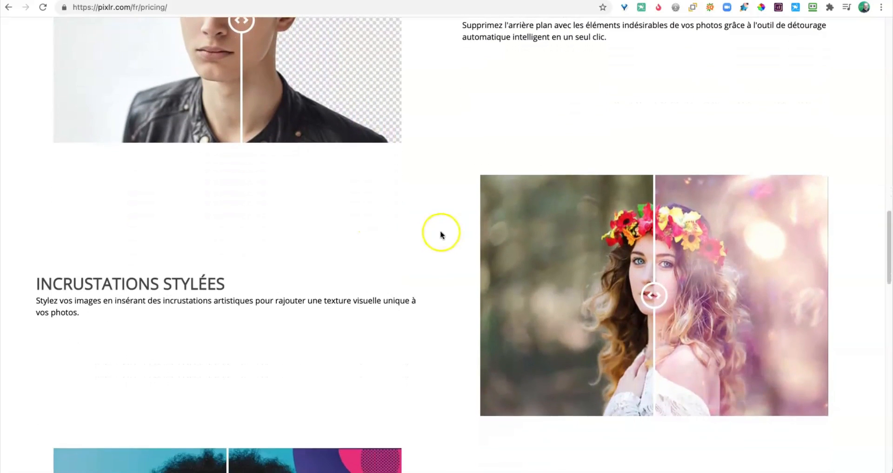
{"action": "scroll", "coordinate": [396, 237], "scroll_direction": "down", "scroll_amount": 3}
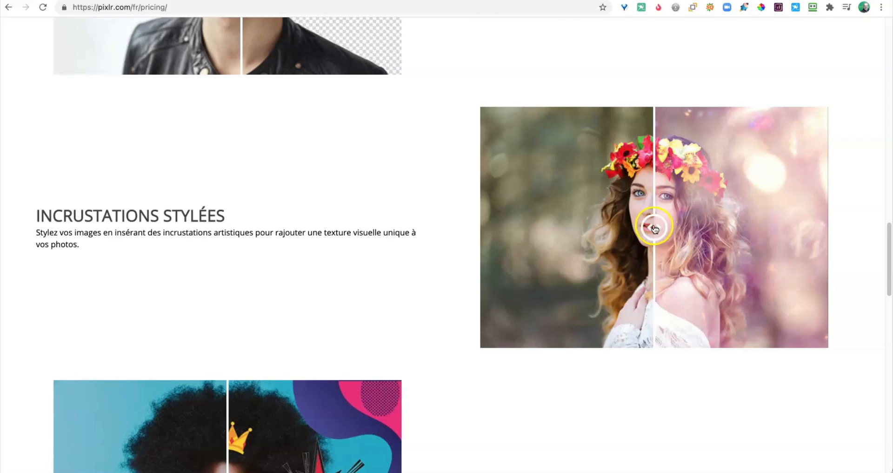
{"action": "left_click_drag", "start_coordinate": [653, 227], "coordinate": [573, 231]}
Step: Compare the before and after versions of the Icônes & Stickers and Textes décoratifs samples, and continue to the Banque de contenus section
{"action": "scroll", "coordinate": [450, 232], "scroll_direction": "down", "scroll_amount": 7}
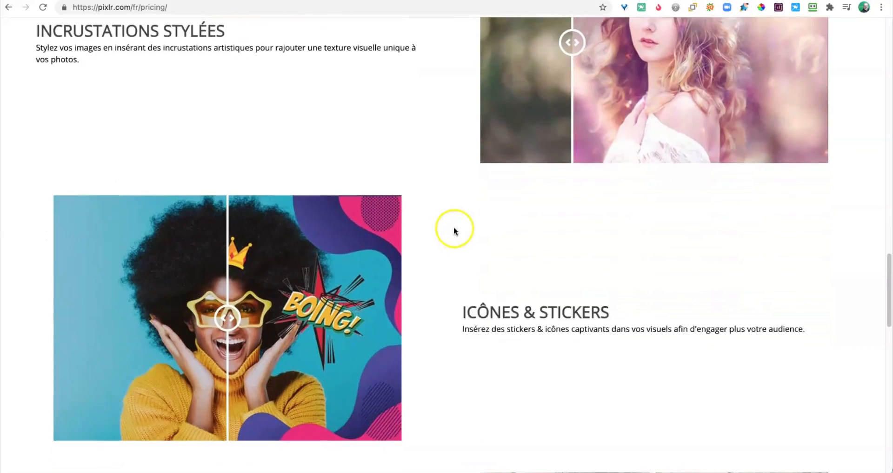
{"action": "scroll", "coordinate": [475, 223], "scroll_direction": "up", "scroll_amount": 1}
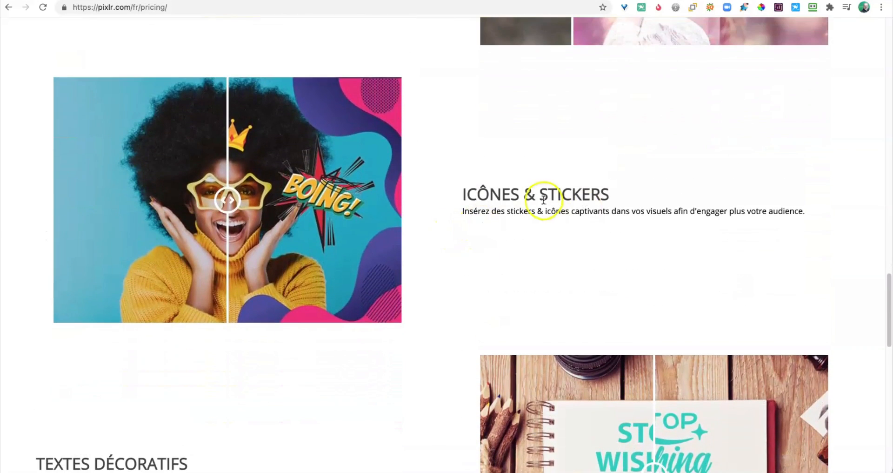
{"action": "left_click_drag", "start_coordinate": [229, 200], "coordinate": [235, 231]}
{"action": "scroll", "coordinate": [389, 265], "scroll_direction": "down", "scroll_amount": 5}
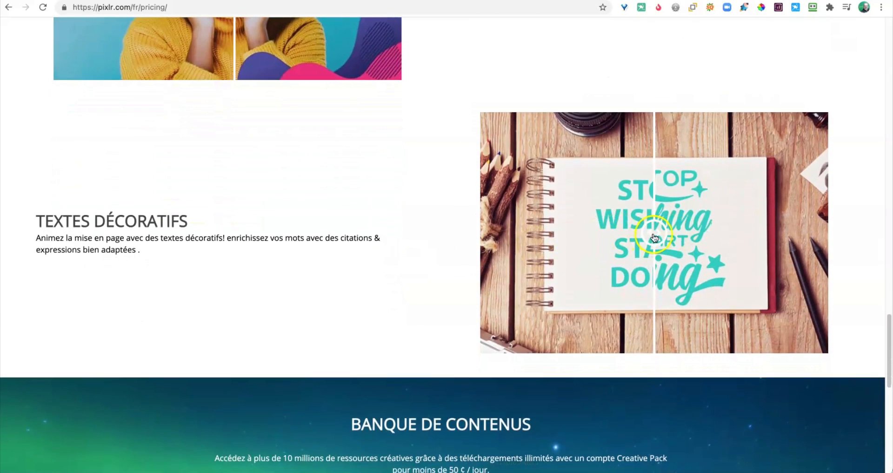
{"action": "left_click_drag", "start_coordinate": [653, 238], "coordinate": [741, 264]}
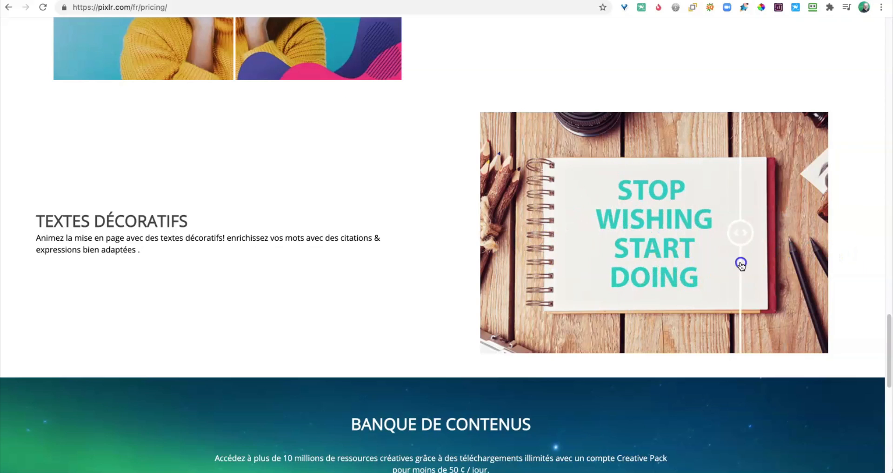
{"action": "scroll", "coordinate": [507, 266], "scroll_direction": "down", "scroll_amount": 5}
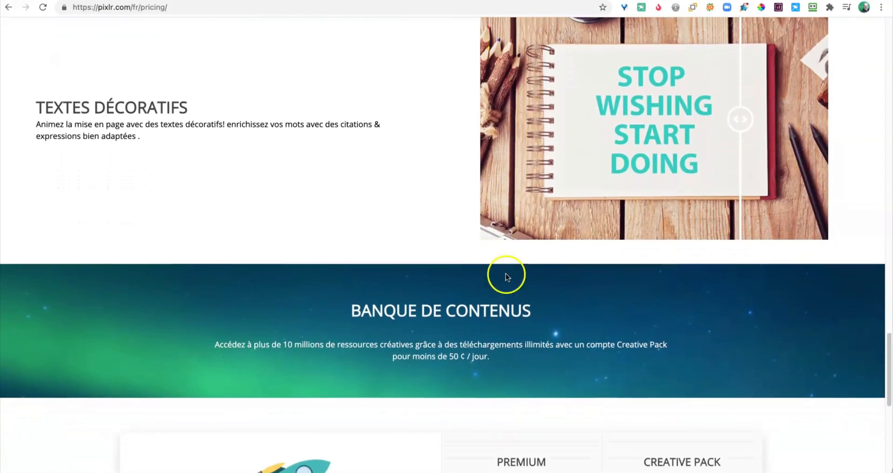
Step: Examine the Banque de contenus section and the Premium and Creative Pack annual and monthly prices at the end of the pricing page
{"action": "scroll", "coordinate": [497, 347], "scroll_direction": "down", "scroll_amount": 4}
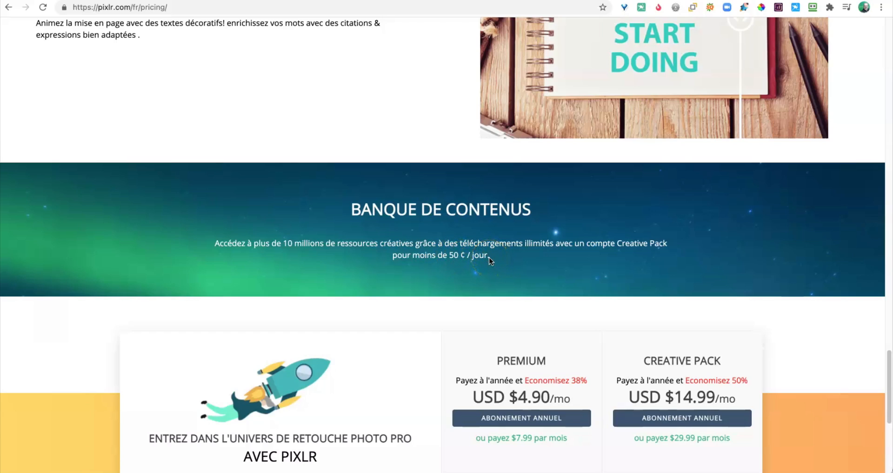
{"action": "scroll", "coordinate": [453, 268], "scroll_direction": "down", "scroll_amount": 4}
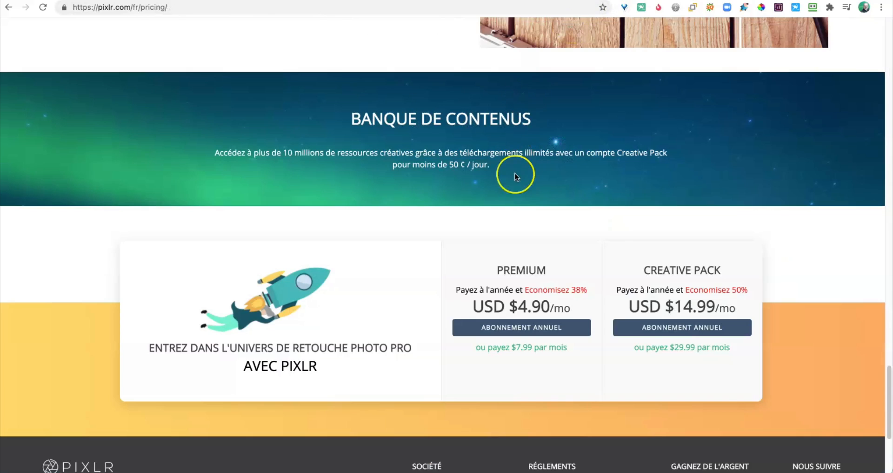
{"action": "scroll", "coordinate": [514, 176], "scroll_direction": "down", "scroll_amount": 3}
{"action": "scroll", "coordinate": [515, 176], "scroll_direction": "up", "scroll_amount": 3}
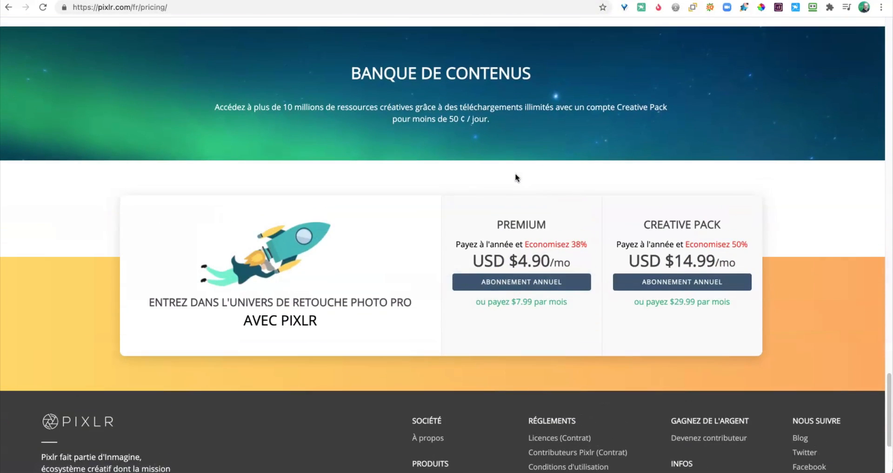
Step: Return to the plan comparison near the start of the pricing page and review the features included in the free plan
{"action": "scroll", "coordinate": [570, 84], "scroll_direction": "up", "scroll_amount": 12}
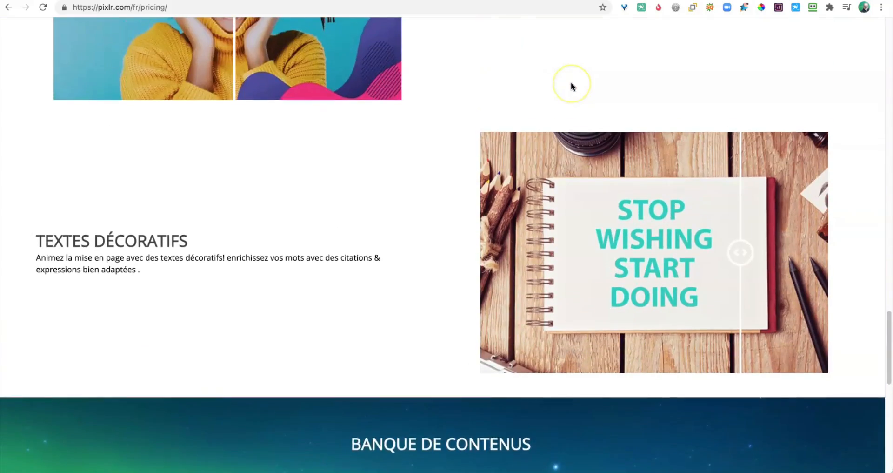
{"action": "scroll", "coordinate": [570, 82], "scroll_direction": "up", "scroll_amount": 20}
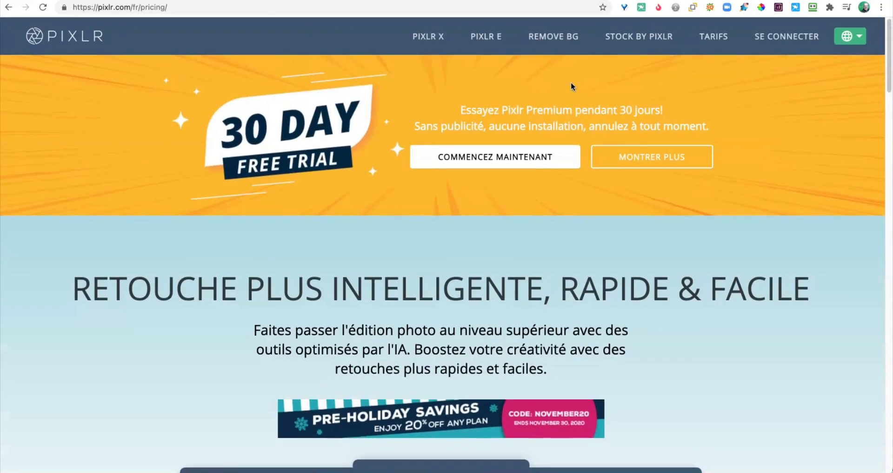
{"action": "scroll", "coordinate": [569, 81], "scroll_direction": "down", "scroll_amount": 10}
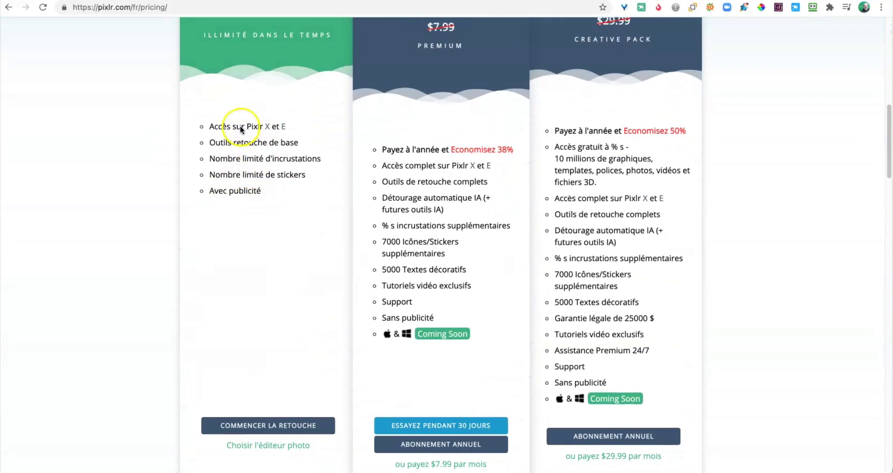
{"action": "scroll", "coordinate": [268, 155], "scroll_direction": "down", "scroll_amount": 1}
{"action": "scroll", "coordinate": [272, 161], "scroll_direction": "up", "scroll_amount": 5}
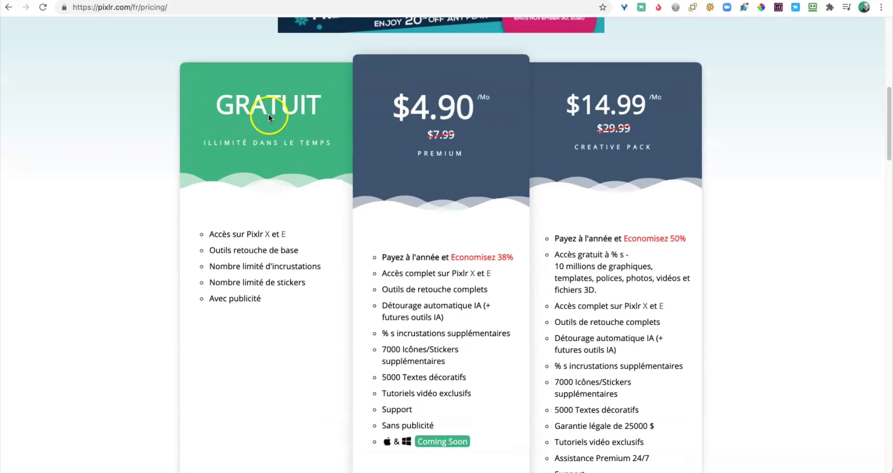
{"action": "scroll", "coordinate": [230, 233], "scroll_direction": "down", "scroll_amount": 4}
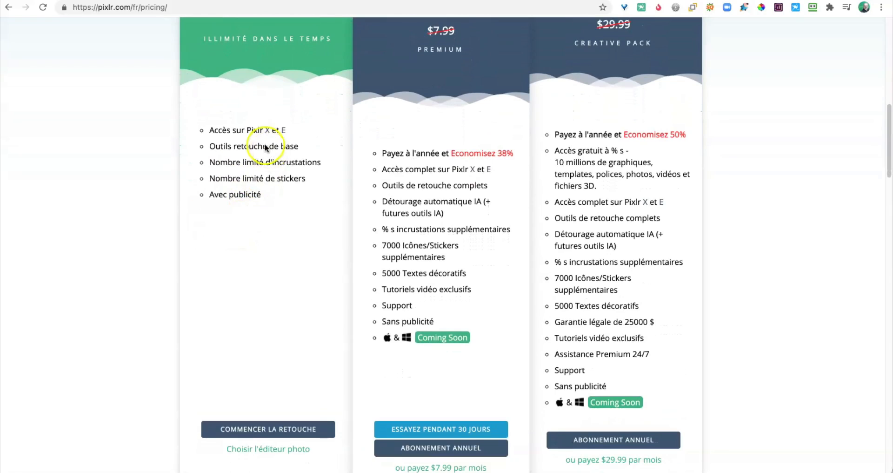